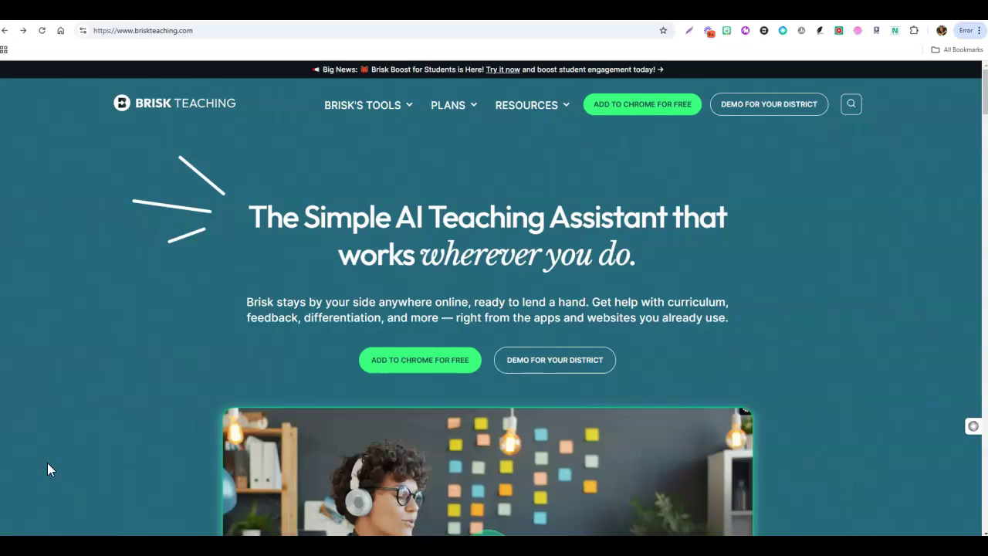
Use Brisk on the National Geographic Grassland Biome article to change its reading level to 3rd Grade in English
key("ctrl+Tab")
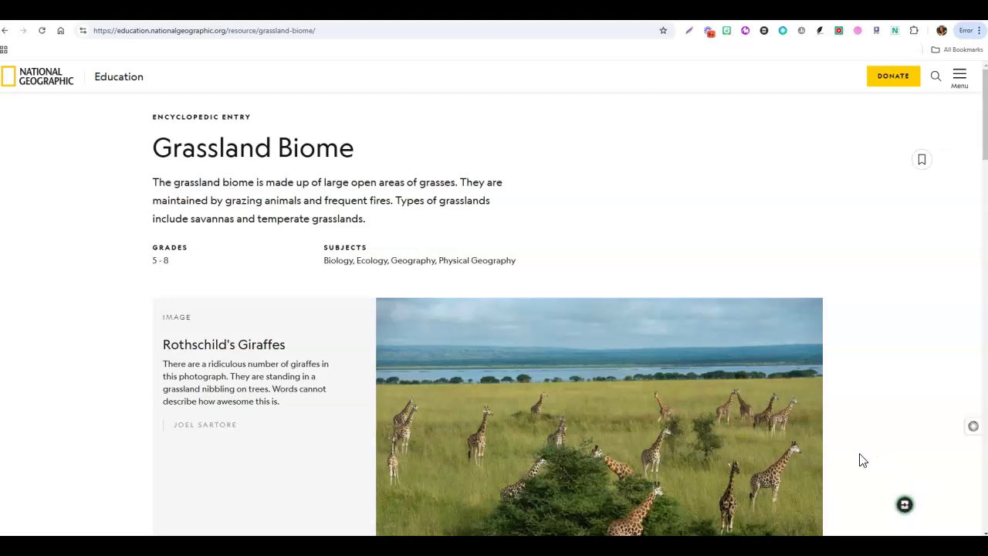
left_click(906, 512)
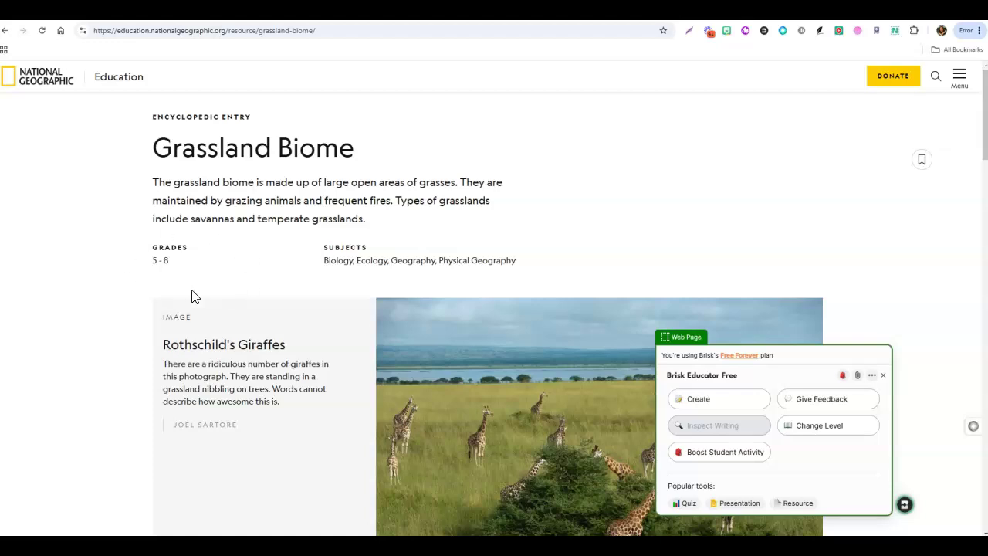
left_click(823, 434)
left_click(800, 479)
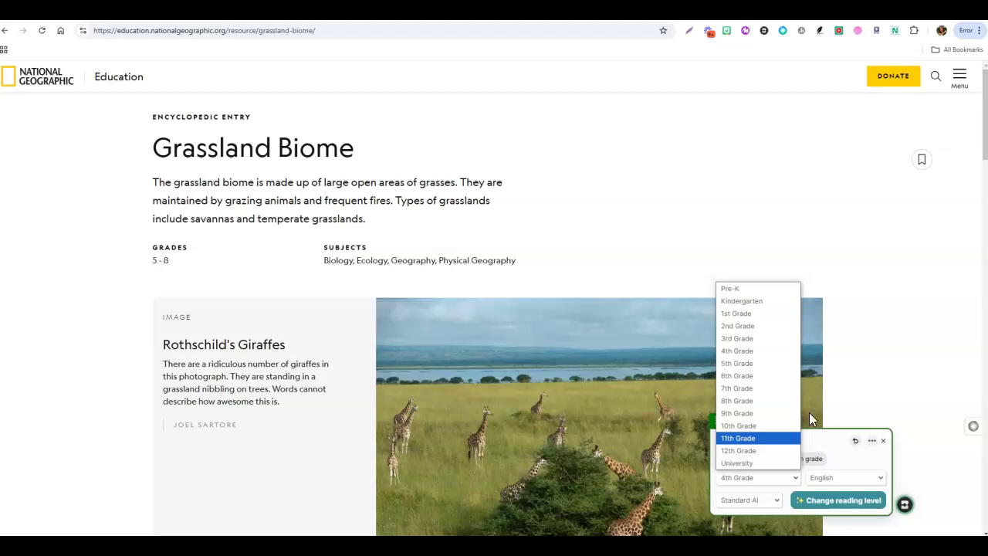
left_click(755, 338)
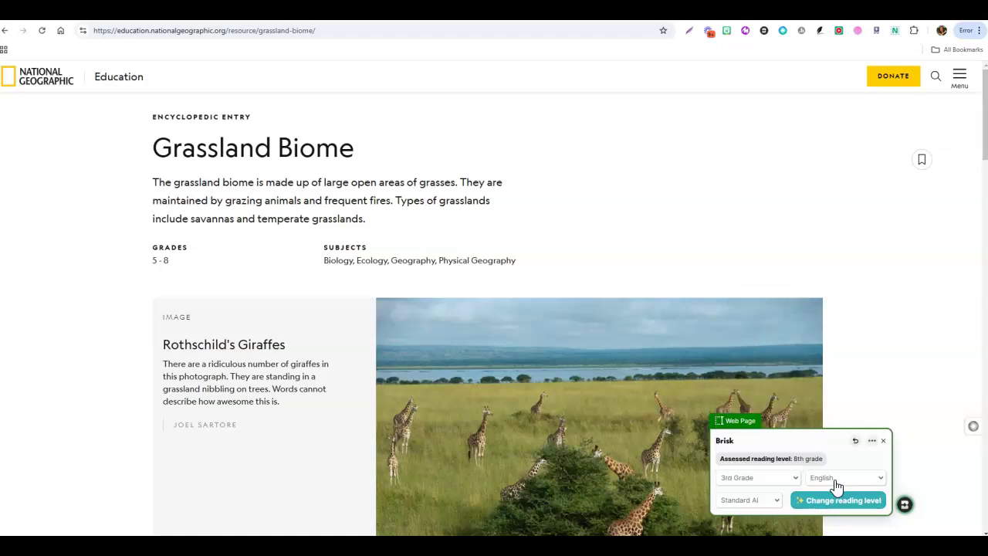
left_click(882, 482)
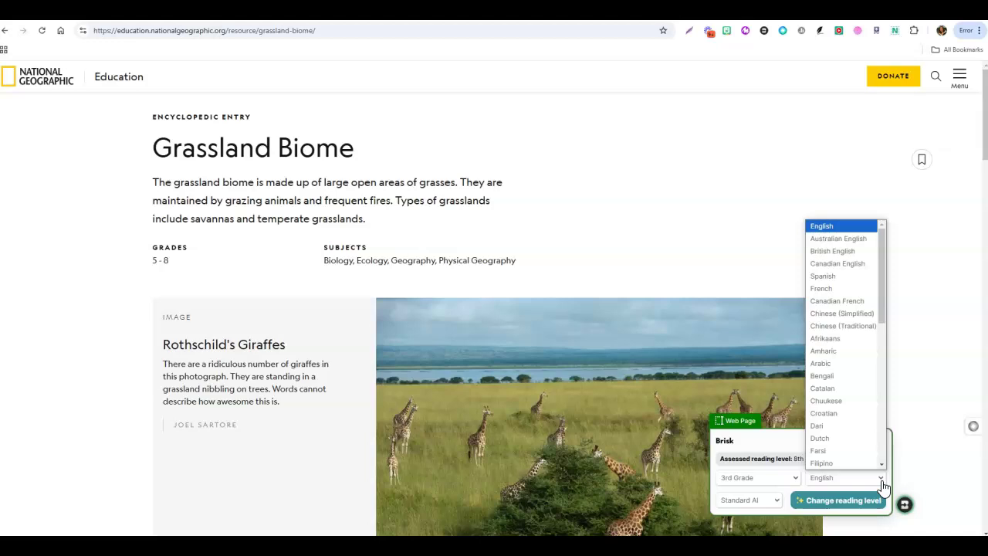
left_click(847, 486)
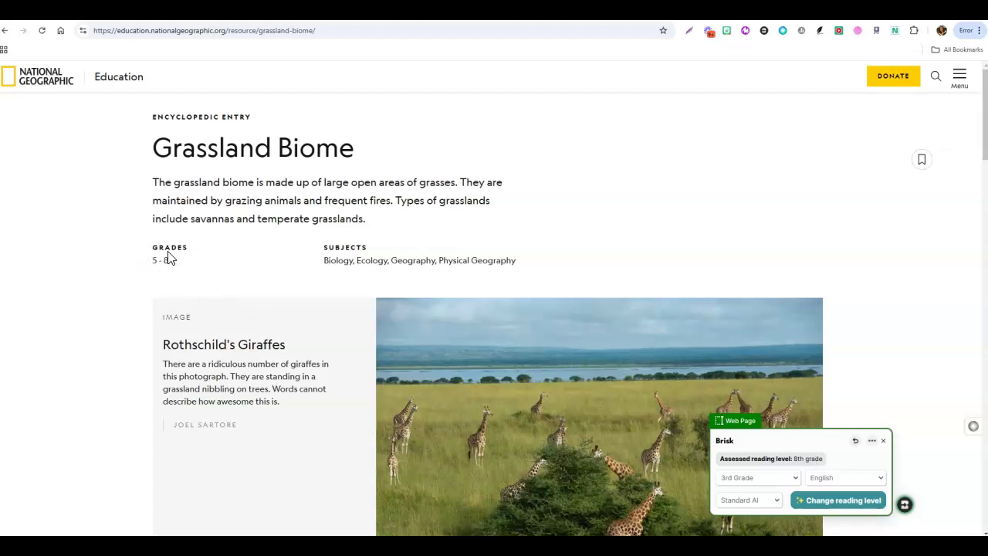
left_click(839, 507)
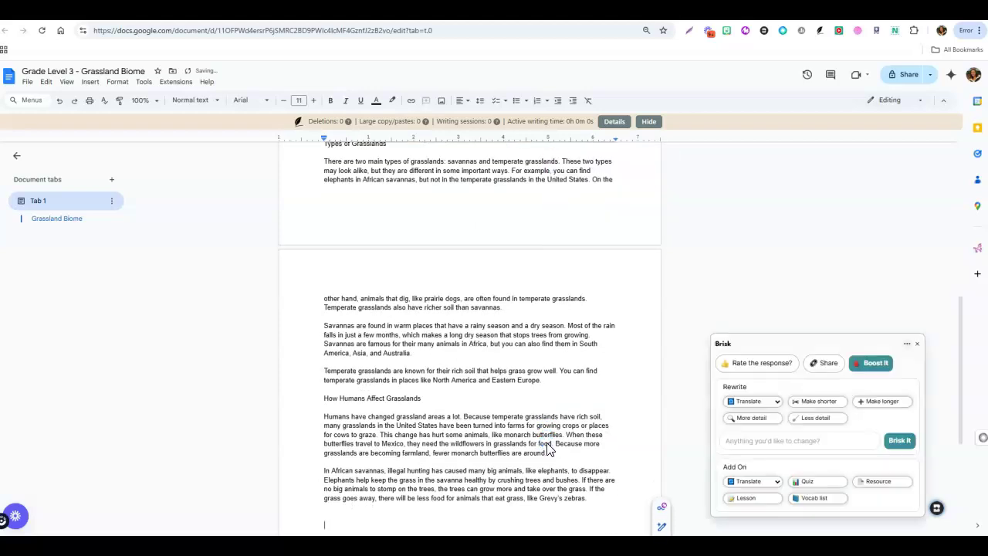
Review the rewritten Grassland Biome document and compare its text with the original National Geographic article
scroll(432, 255, "up", 4)
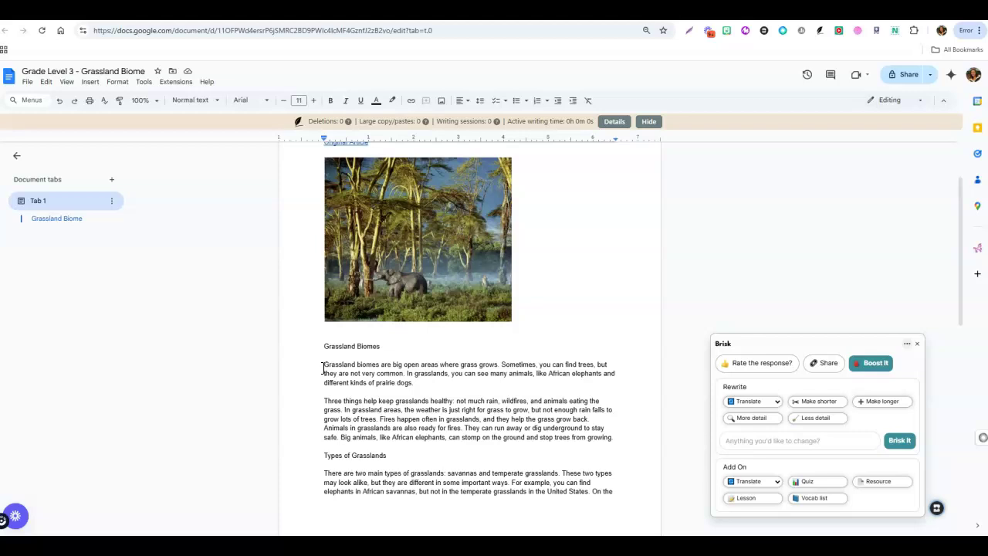
key("ctrl+Tab")
scroll(522, 319, "down", 5)
scroll(509, 289, "down", 1)
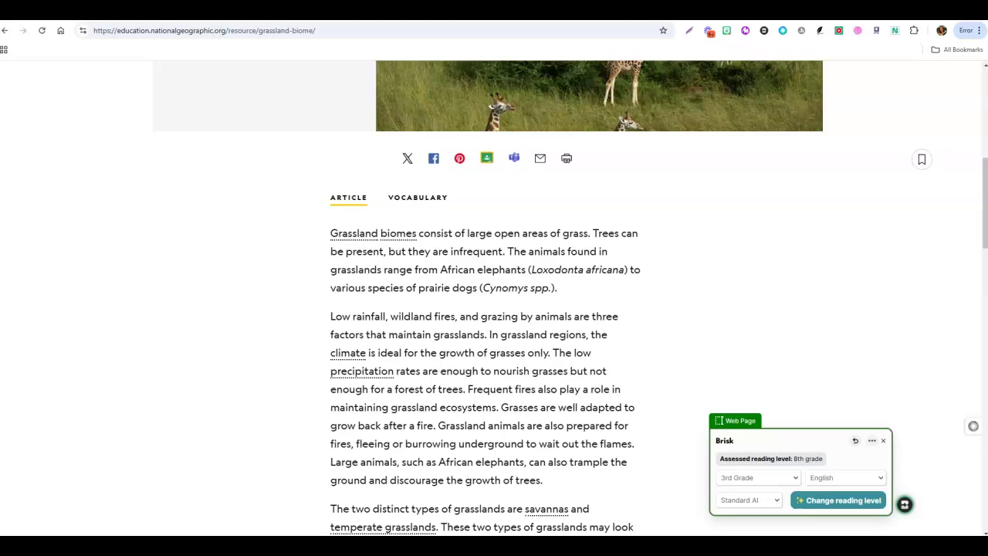
key("ctrl+shift+Tab")
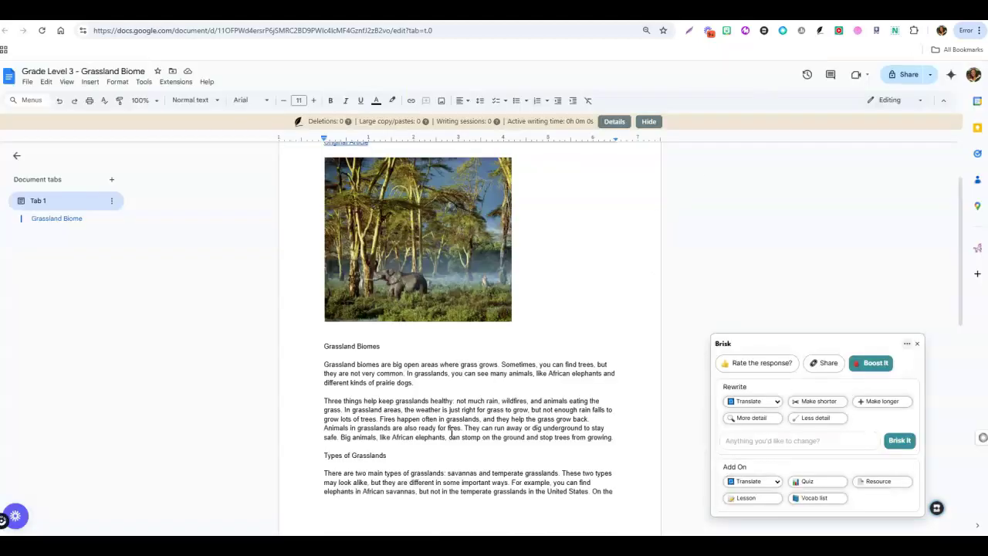
scroll(522, 344, "up", 1)
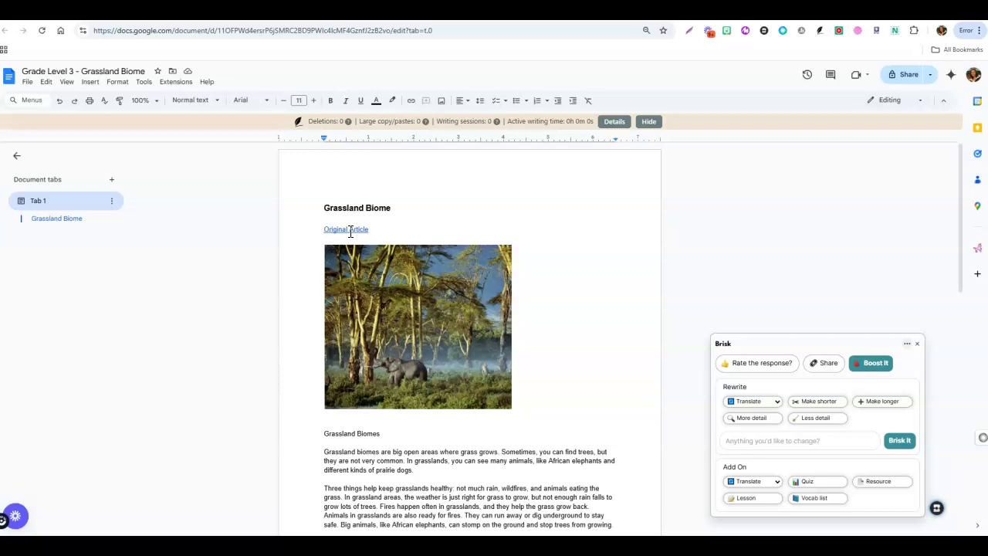
scroll(553, 361, "down", 5)
scroll(552, 361, "down", 4)
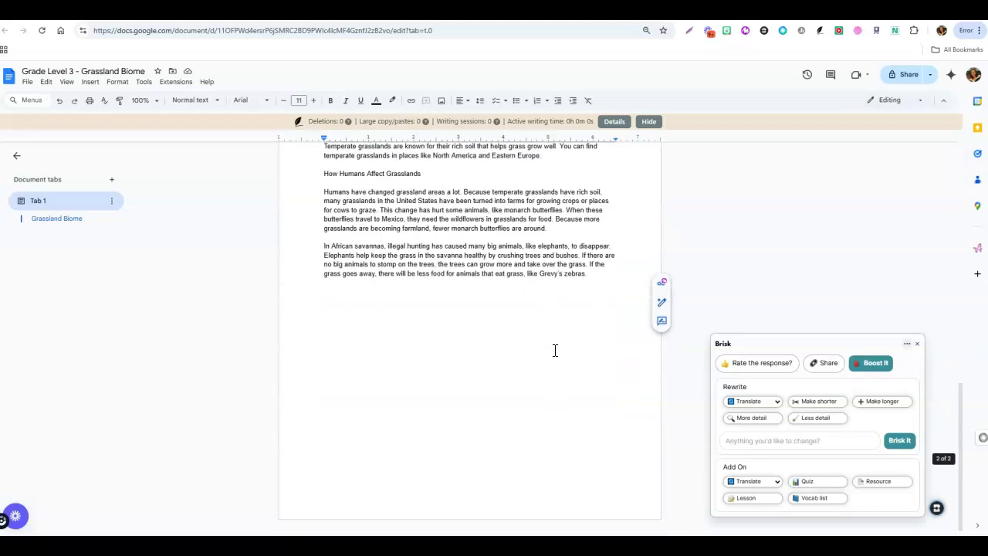
scroll(554, 343, "up", 10)
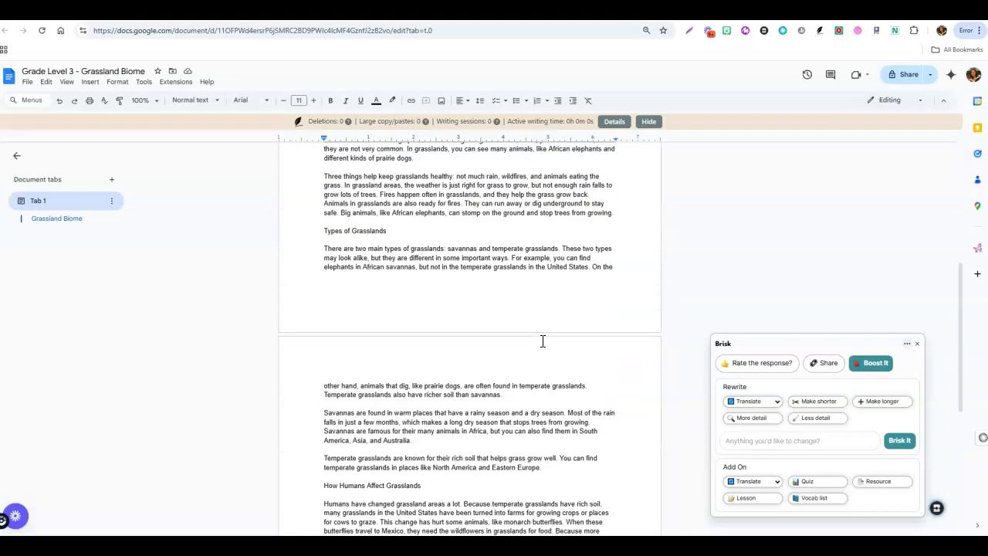
scroll(543, 341, "down", 10)
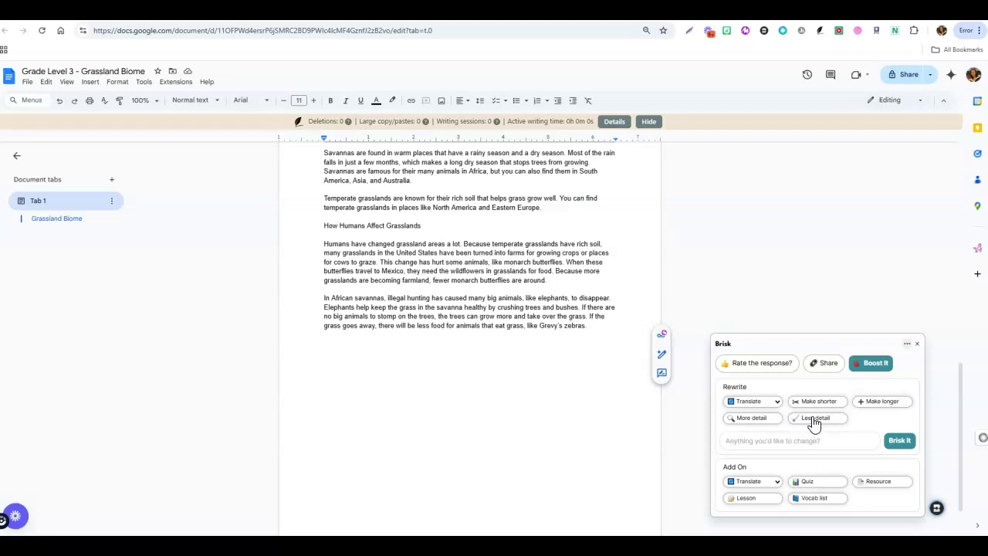
Generate a 50-minute 3rd grade lesson plan in the document with Brisk, covering "Content in this document"
left_click(918, 345)
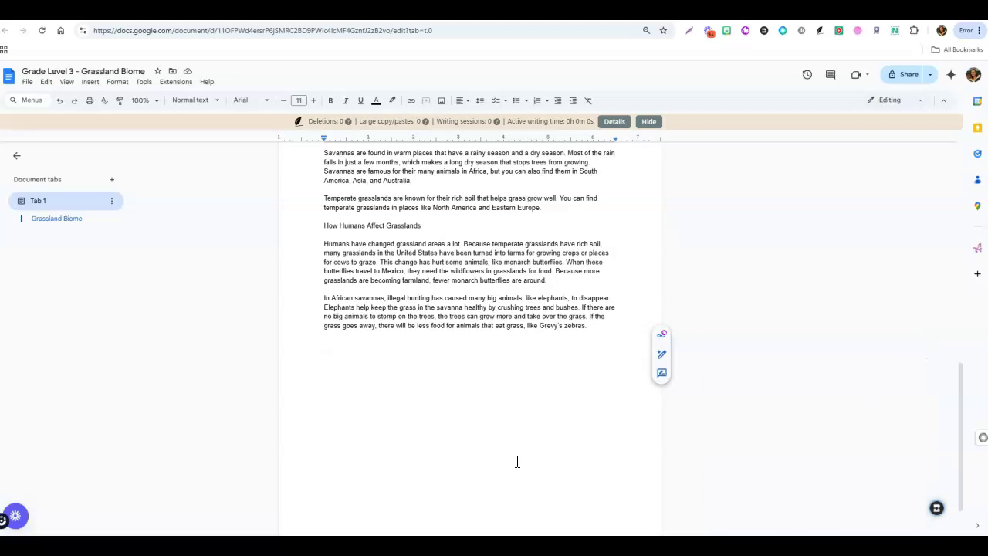
left_click(935, 508)
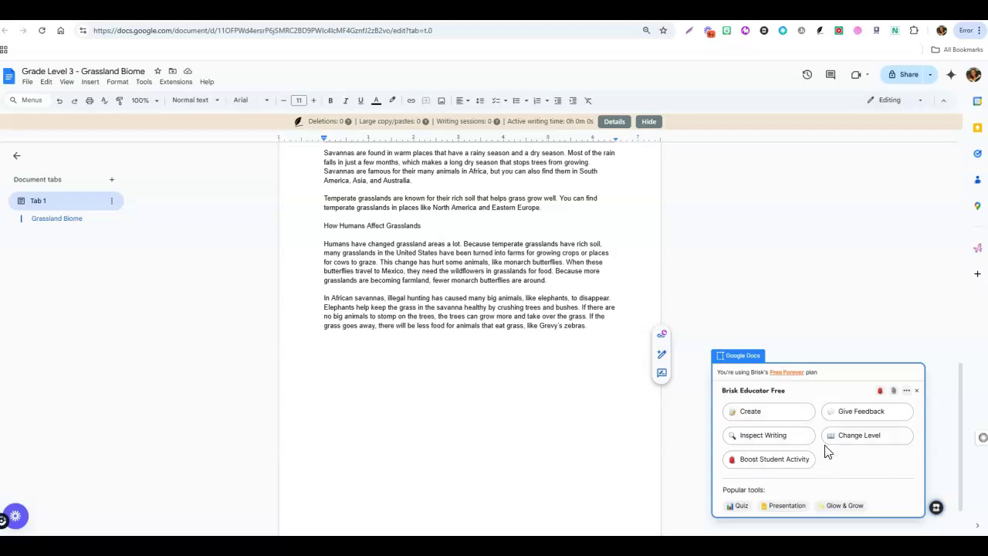
left_click(771, 416)
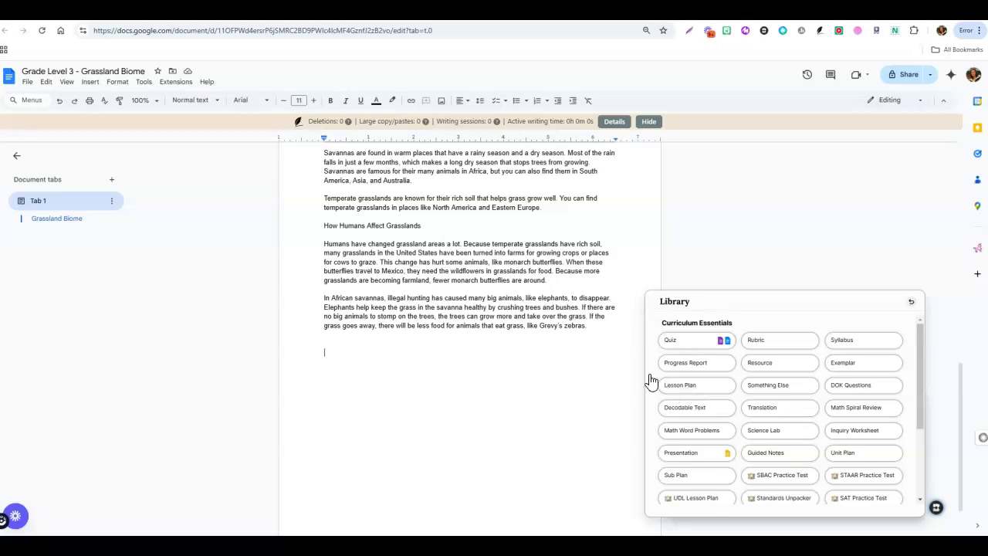
left_click(695, 388)
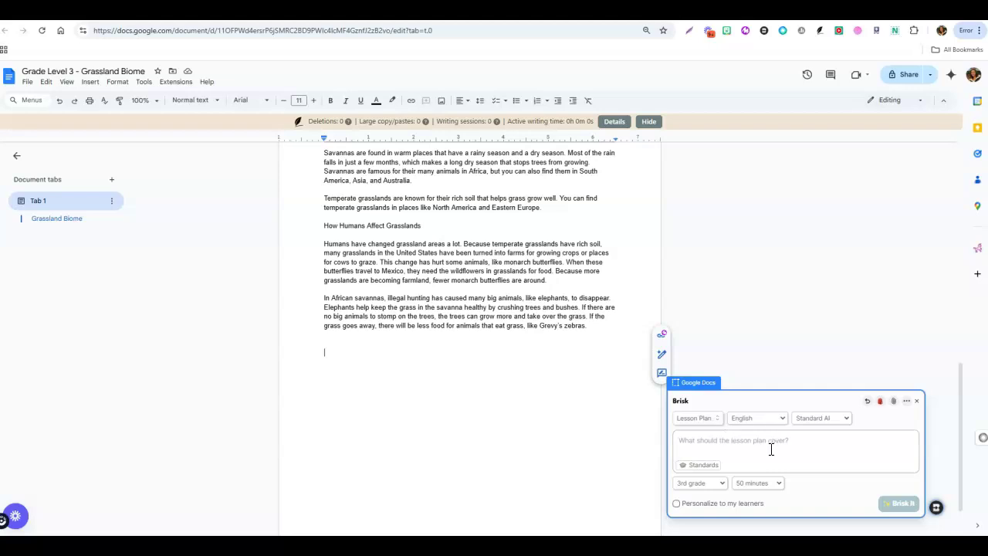
left_click(714, 446)
type("Content in this document")
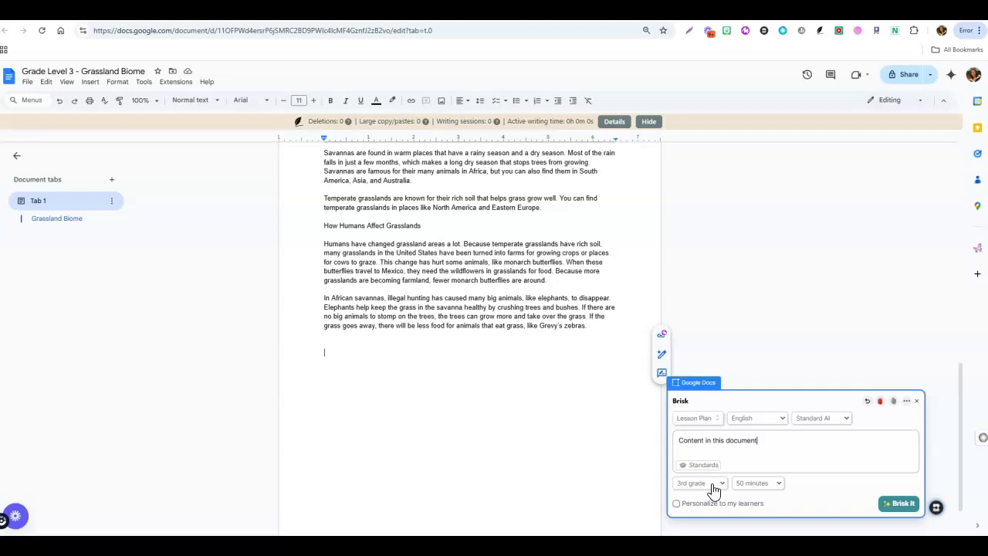
left_click(751, 483)
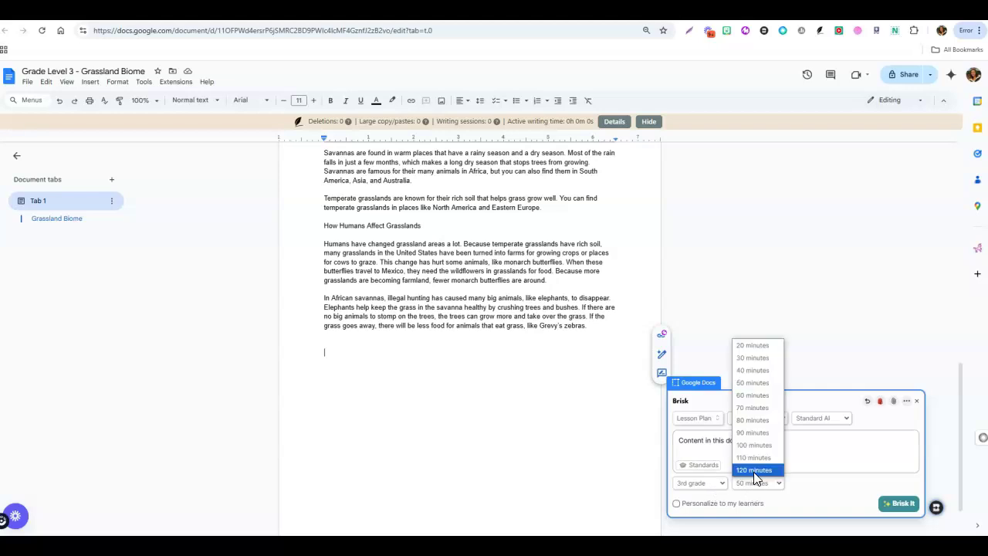
left_click(758, 382)
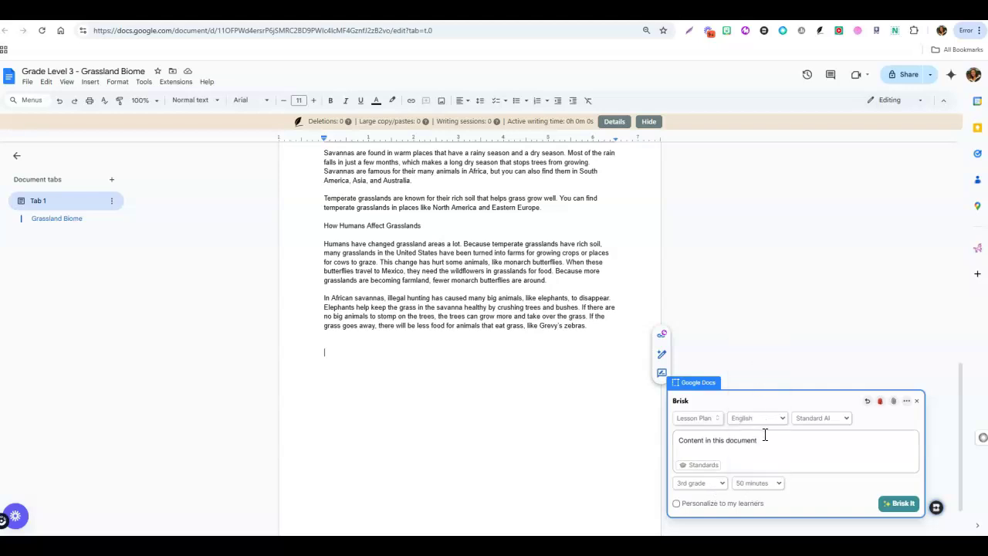
left_click(908, 507)
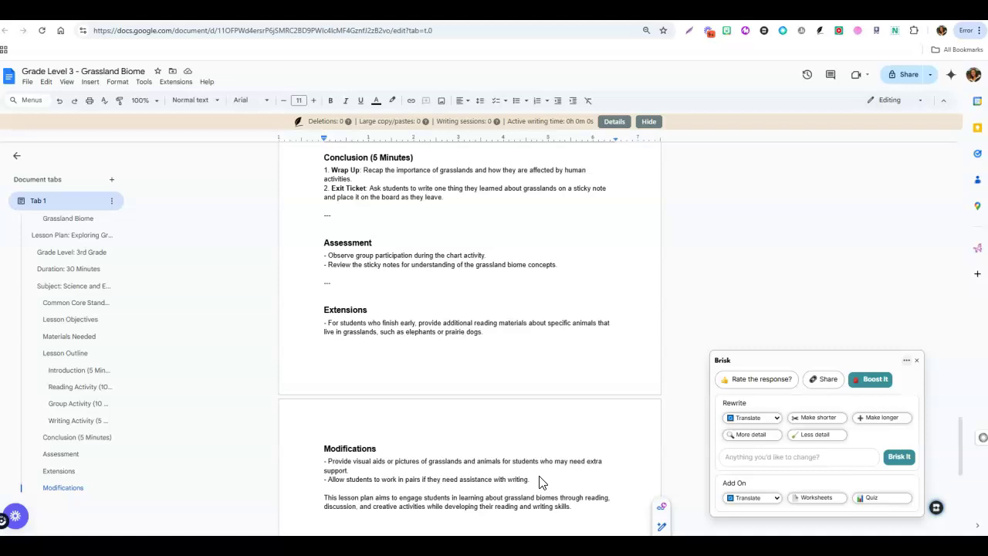
Review the generated lesson plan and place the cursor on the blank line above its title
scroll(539, 481, "up", 7)
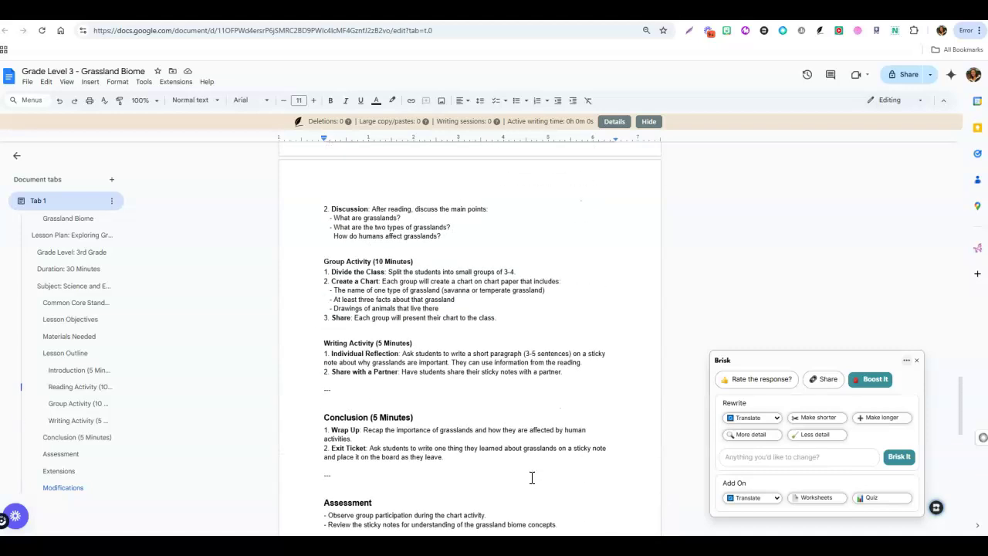
scroll(532, 477, "up", 5)
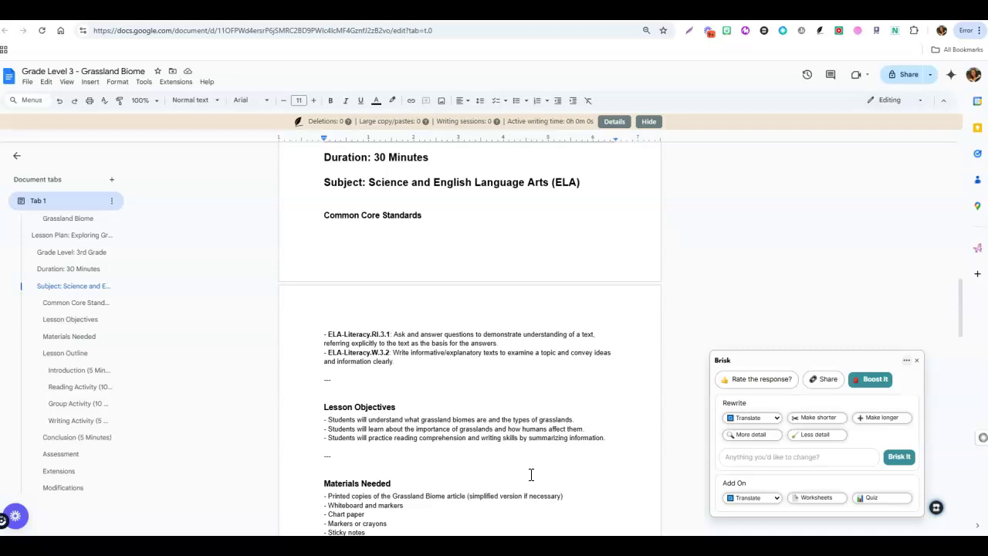
scroll(531, 474, "up", 3)
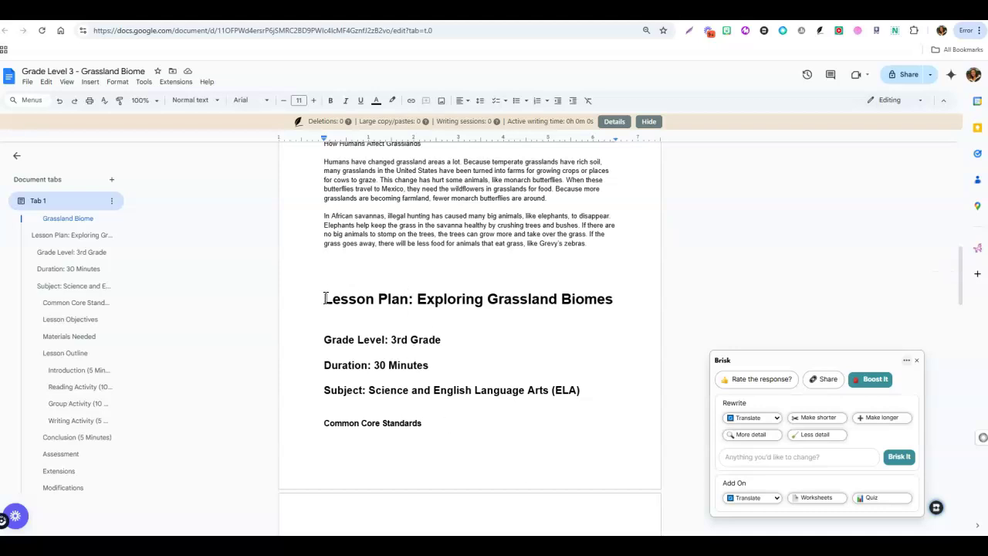
left_click(347, 260)
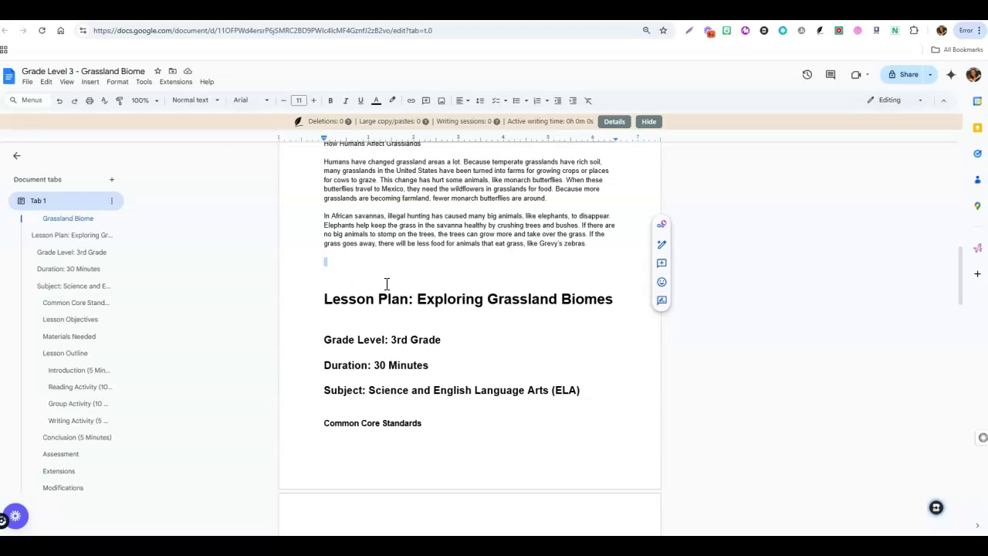
left_click(338, 256)
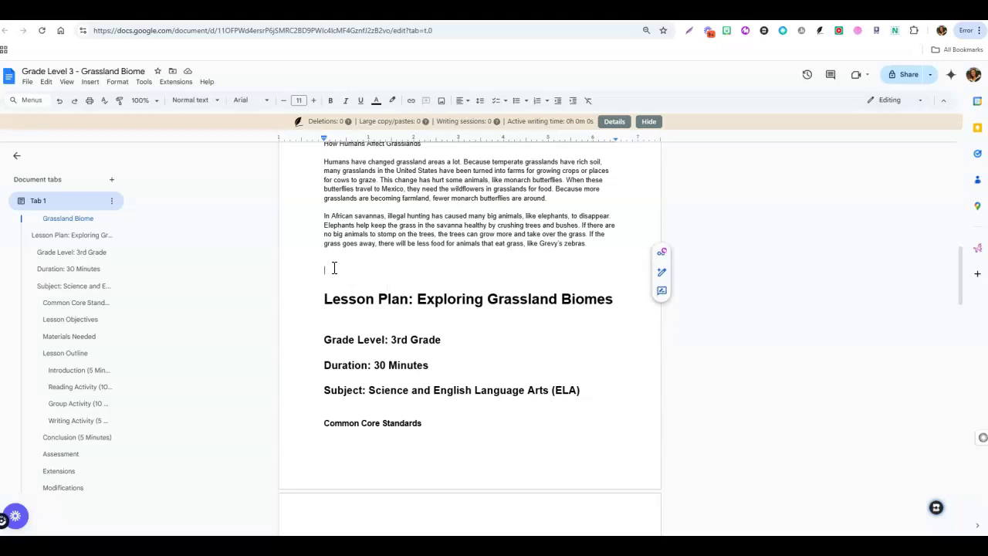
Set up a new Brisk quiz for 3rd grade with 5 multiple-choice questions
left_click(937, 512)
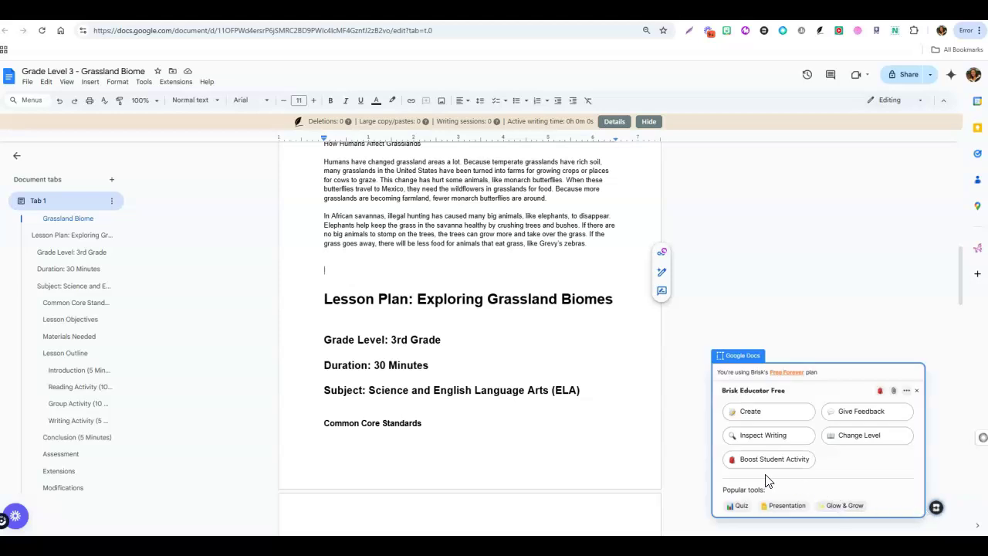
left_click(760, 421)
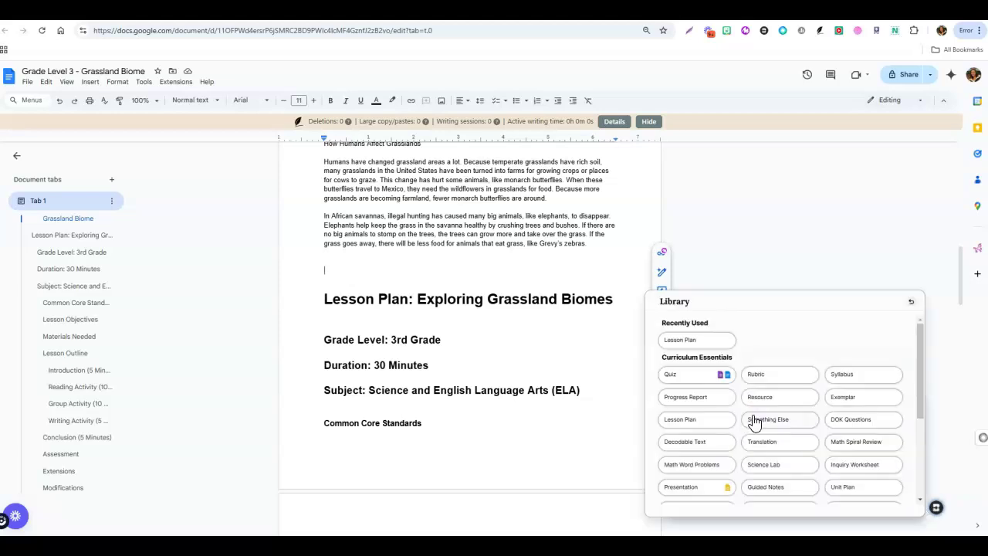
left_click(679, 375)
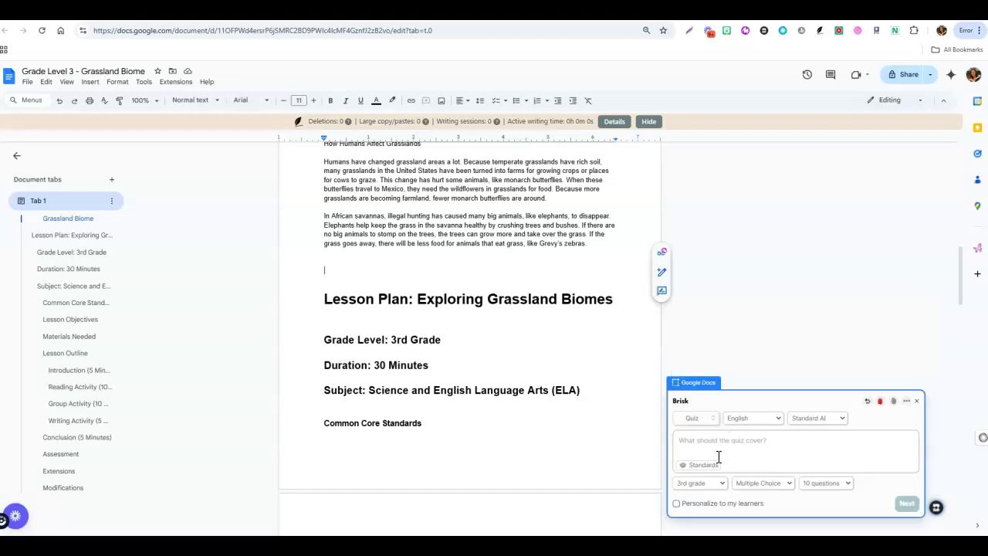
left_click(830, 484)
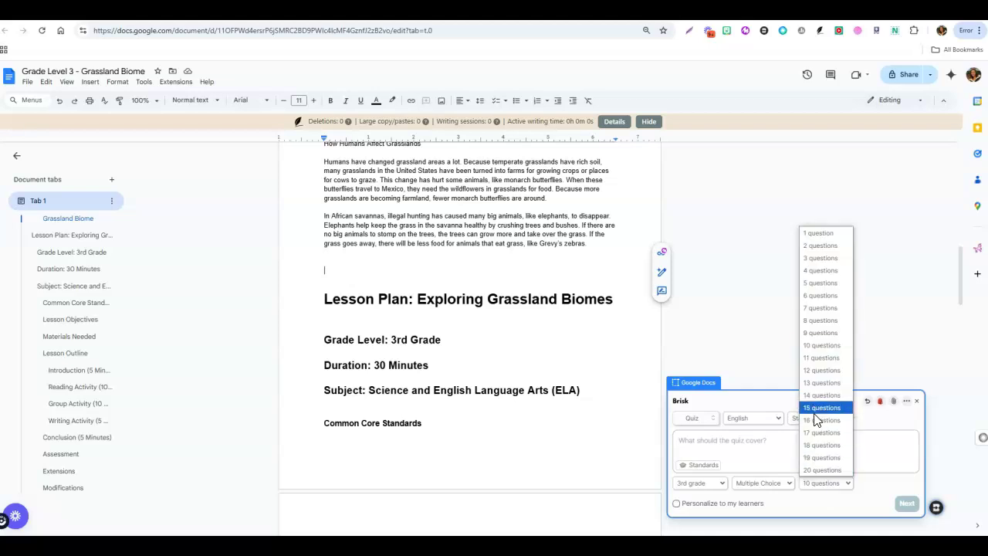
left_click(804, 286)
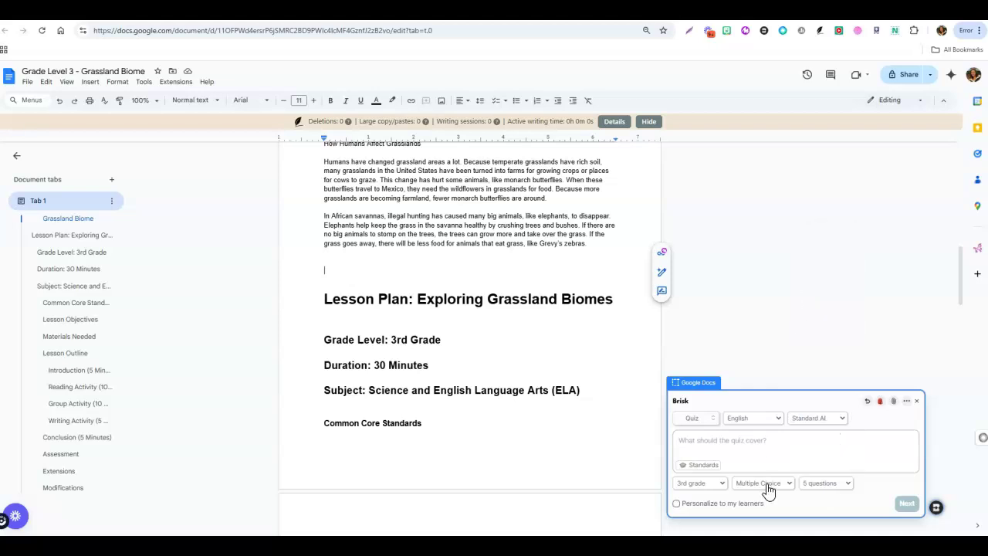
left_click(768, 486)
left_click(768, 489)
Set the quiz to cover "Content of this page." and generate it as a new Google Form
left_click(712, 444)
type("Content of this page.")
left_click(907, 503)
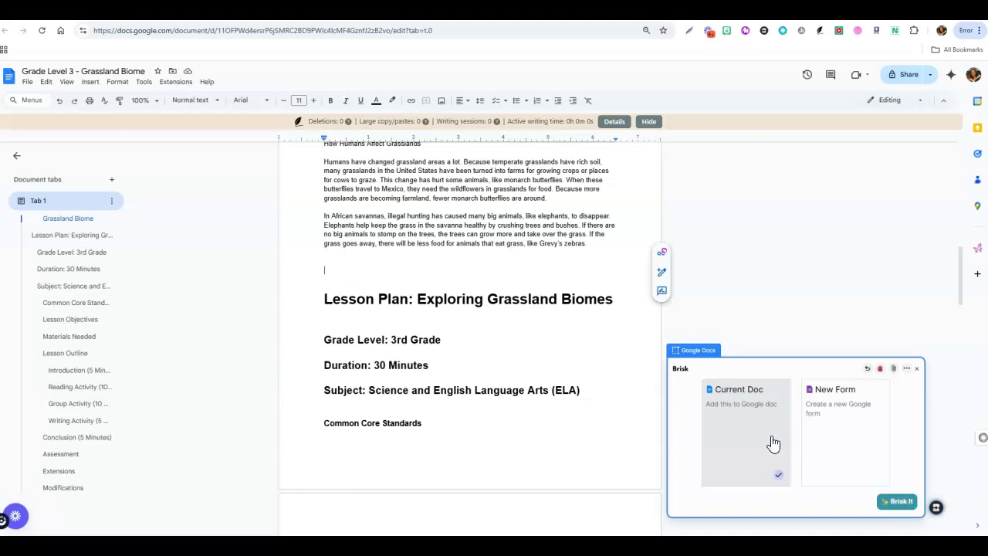
left_click(861, 443)
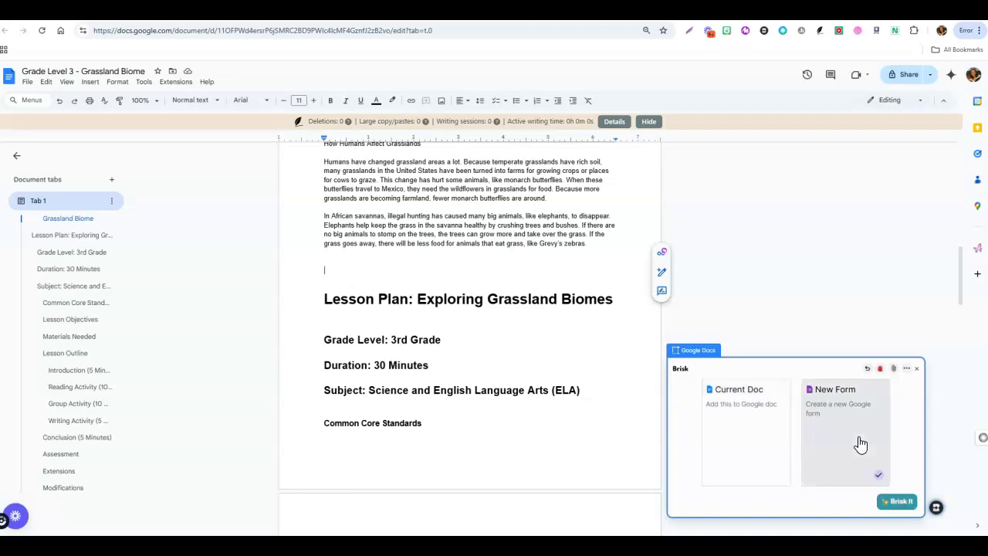
left_click(900, 502)
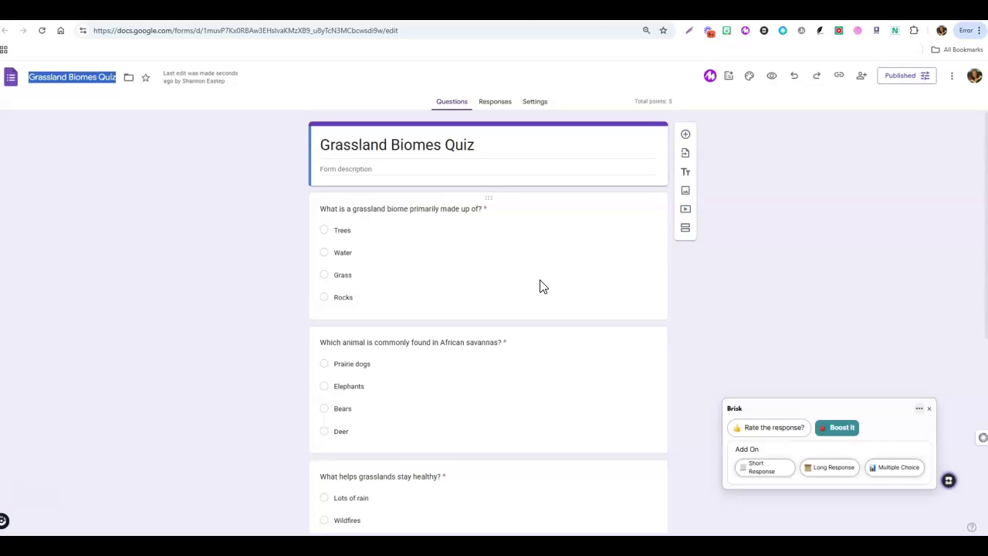
Review all questions and answer choices in the generated Grassland Biomes Quiz form
scroll(540, 282, "down", 1)
scroll(541, 281, "down", 1)
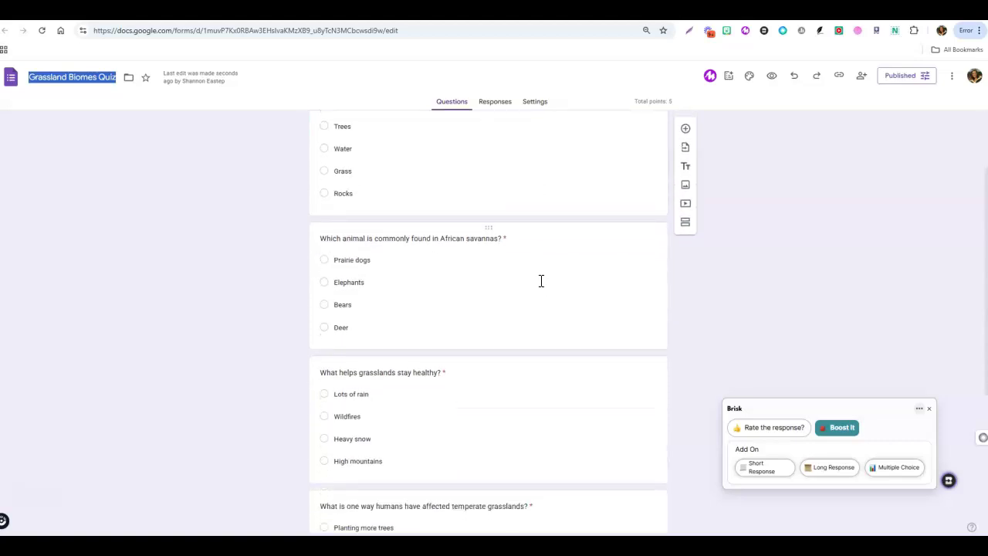
scroll(541, 281, "down", 2)
scroll(541, 281, "down", 3)
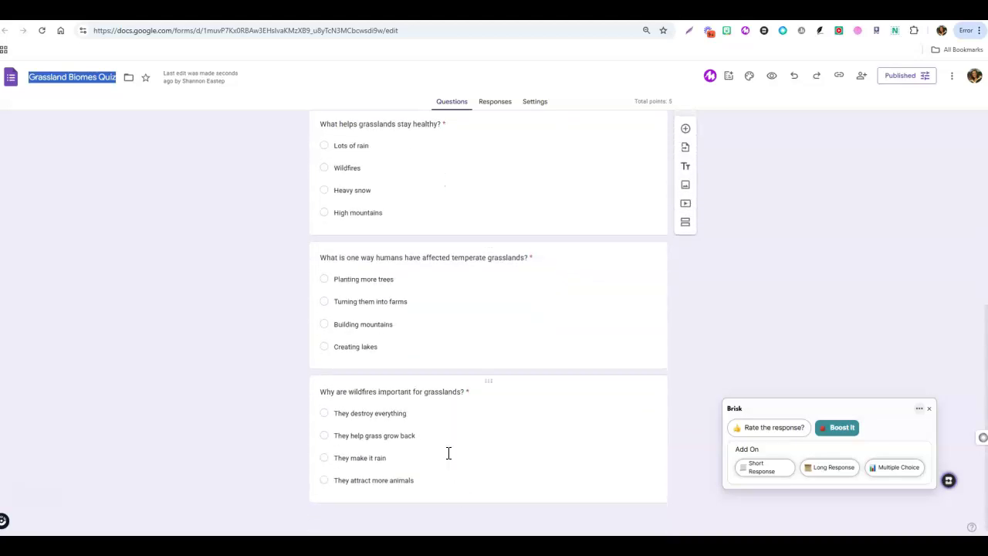
scroll(448, 453, "up", 5)
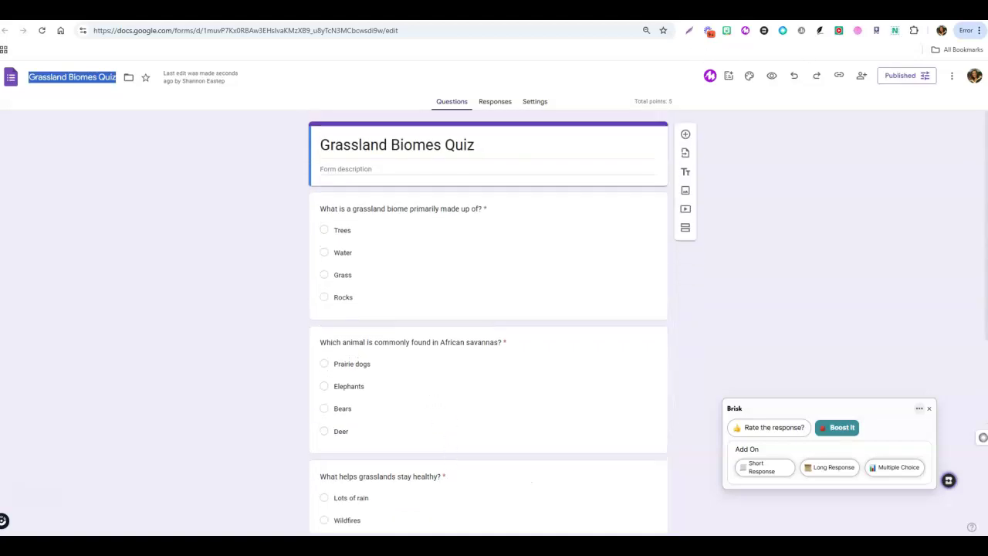
Return to the Grade Level 3 - Grassland Biome document and start creating a presentation from it with Brisk
left_click(733, 11)
scroll(539, 421, "up", 4)
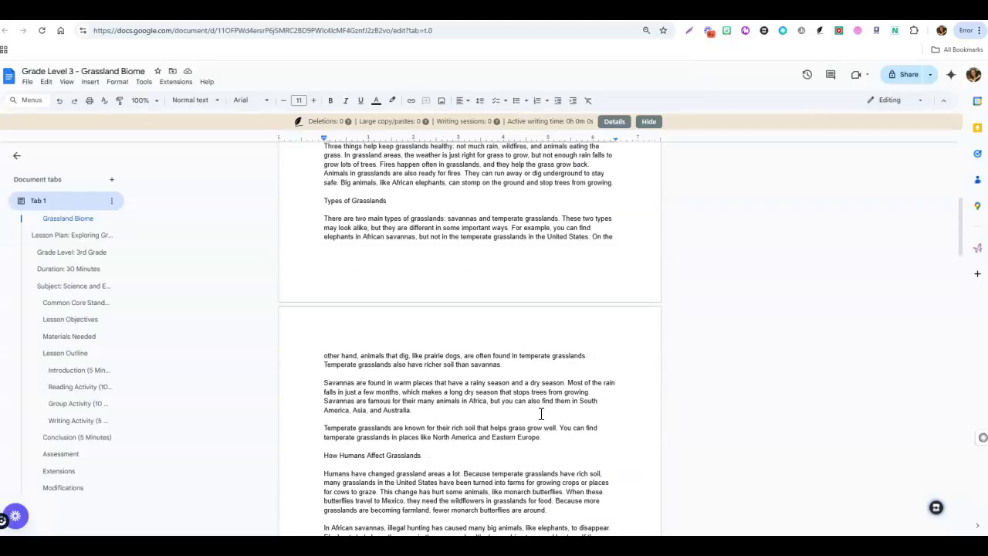
scroll(541, 413, "down", 5)
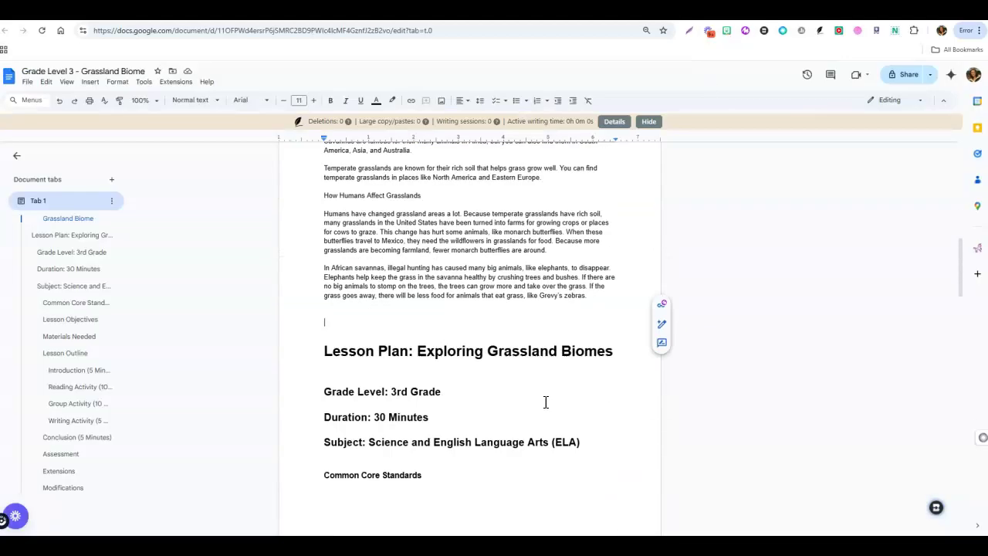
left_click(936, 510)
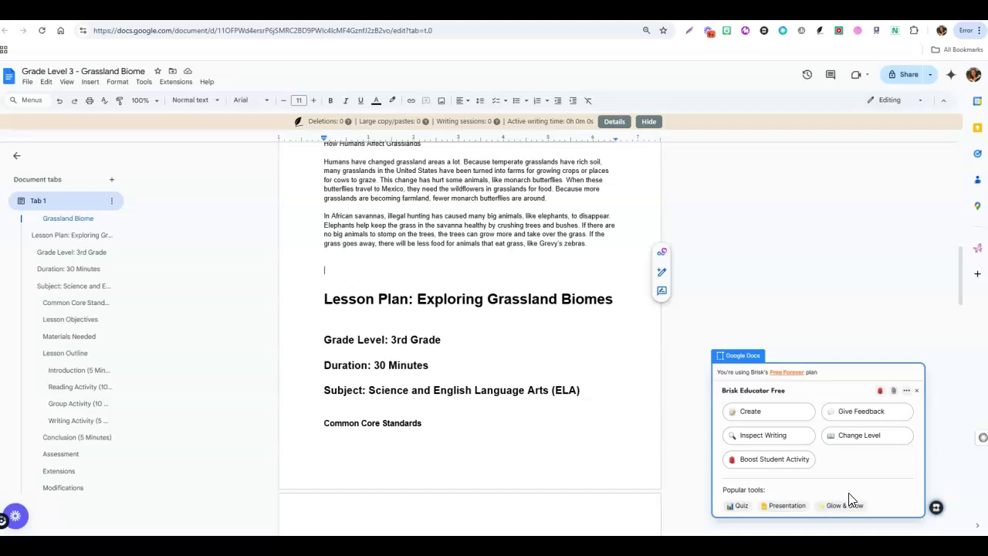
left_click(772, 416)
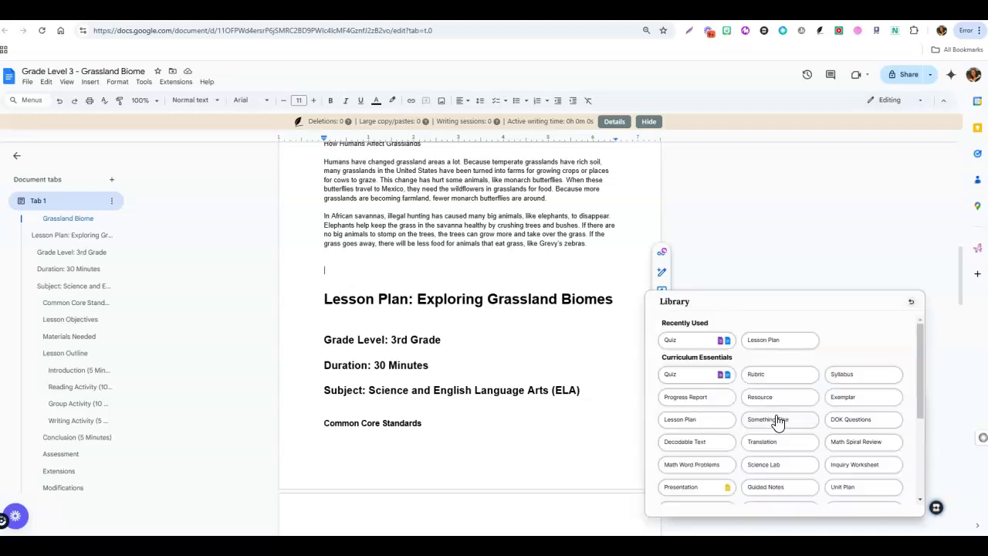
scroll(771, 422, "down", 1)
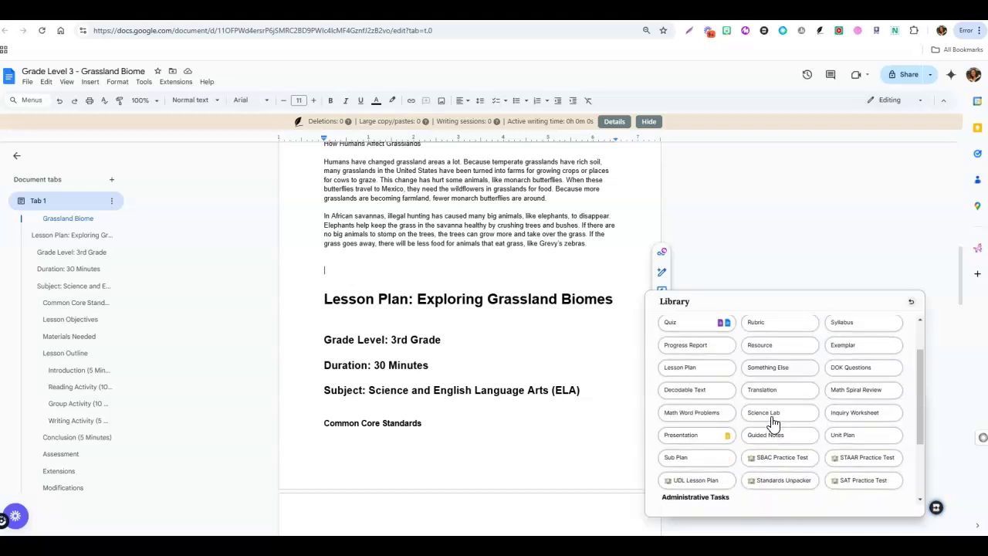
left_click(695, 435)
Set the presentation topic to "Content on this page" and its length to 4 slides
left_click(707, 443)
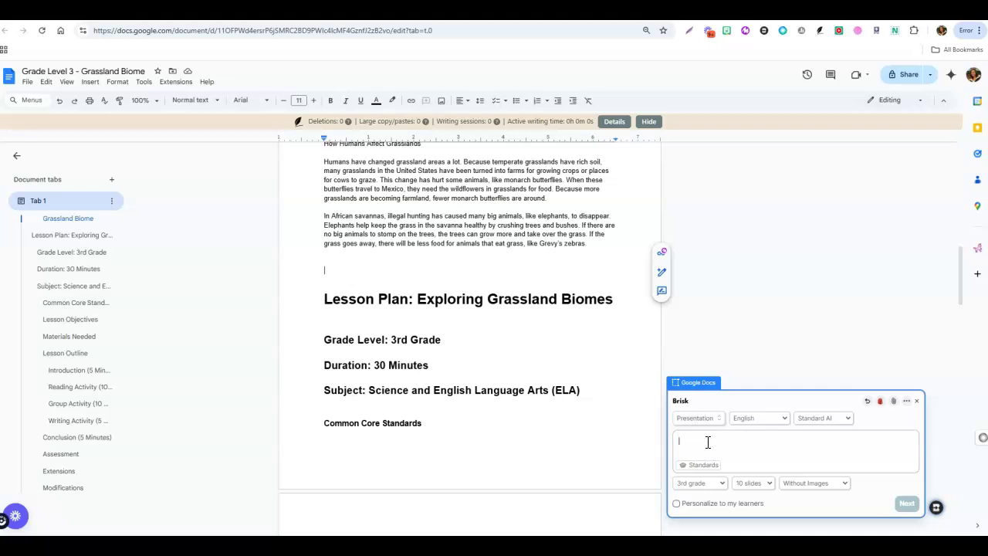
type("Content on this paghe")
left_click(758, 483)
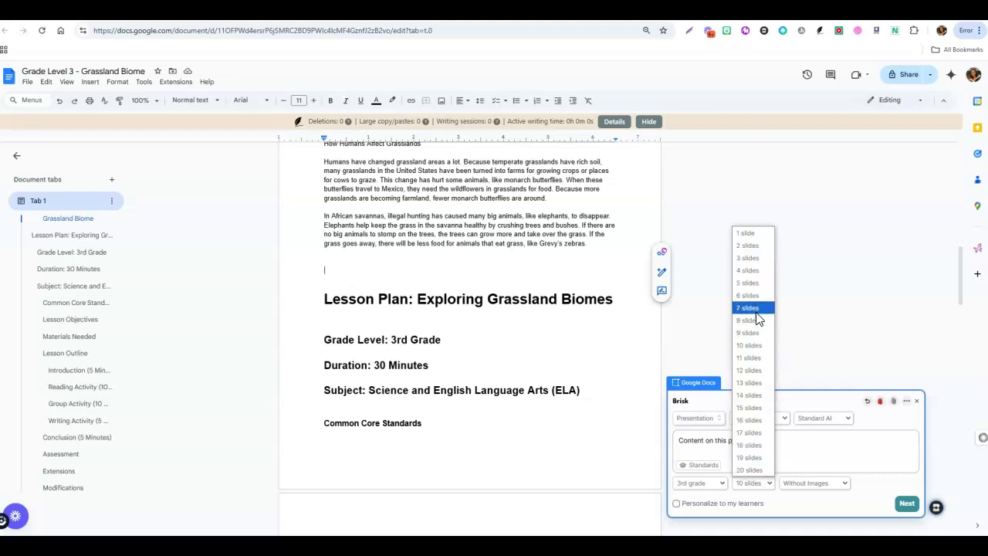
left_click(753, 272)
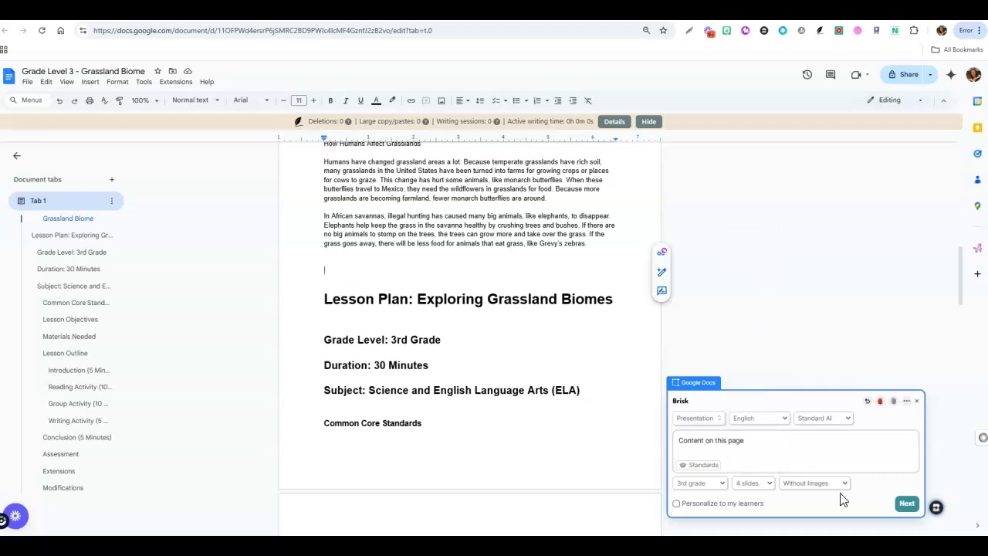
Choose the Chalkboard theme for the presentation and generate it with Brisk
left_click(906, 504)
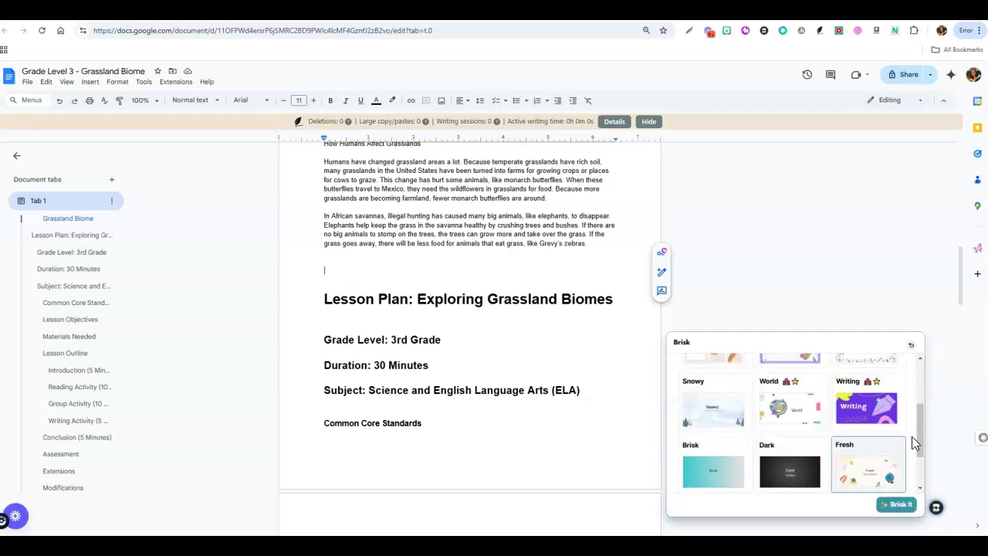
left_click_drag(920, 440, 921, 421)
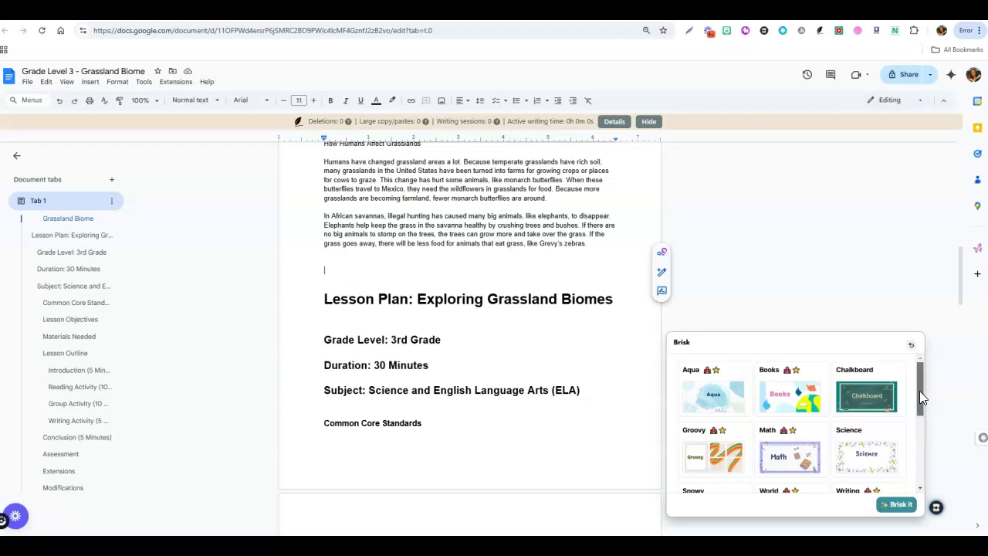
left_click(866, 392)
left_click(899, 507)
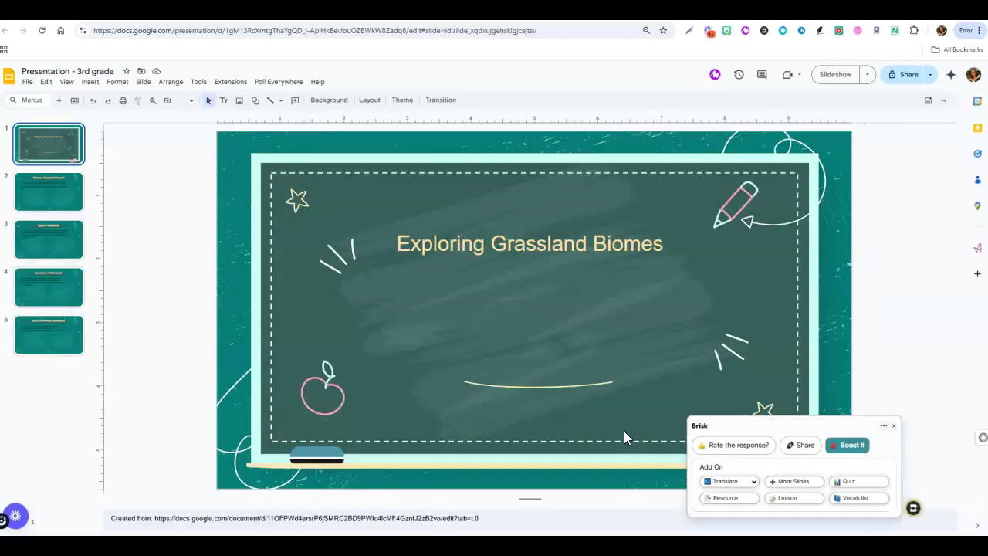
Look through the generated grassland slides one by one, ending on the Types of Grasslands slide
left_click(46, 188)
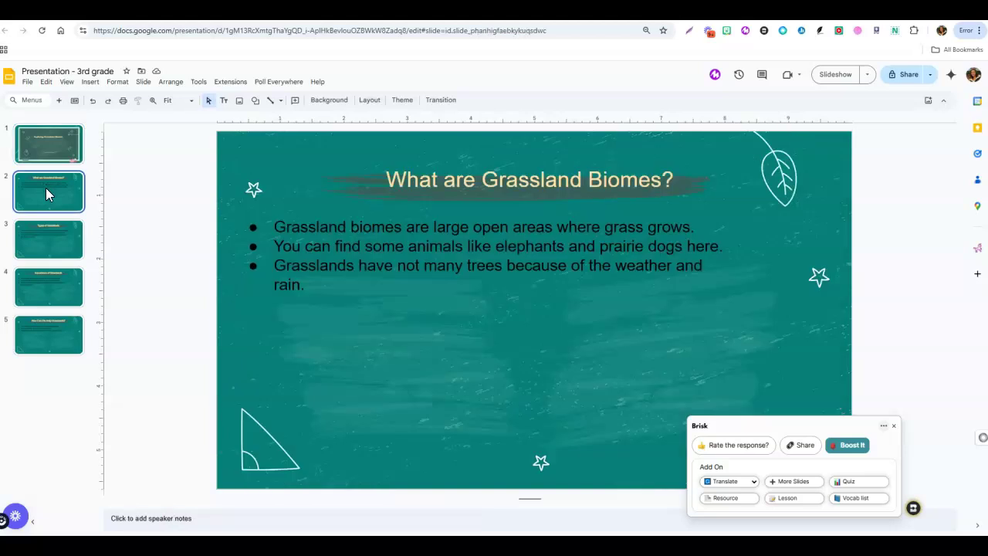
left_click(42, 232)
left_click(41, 270)
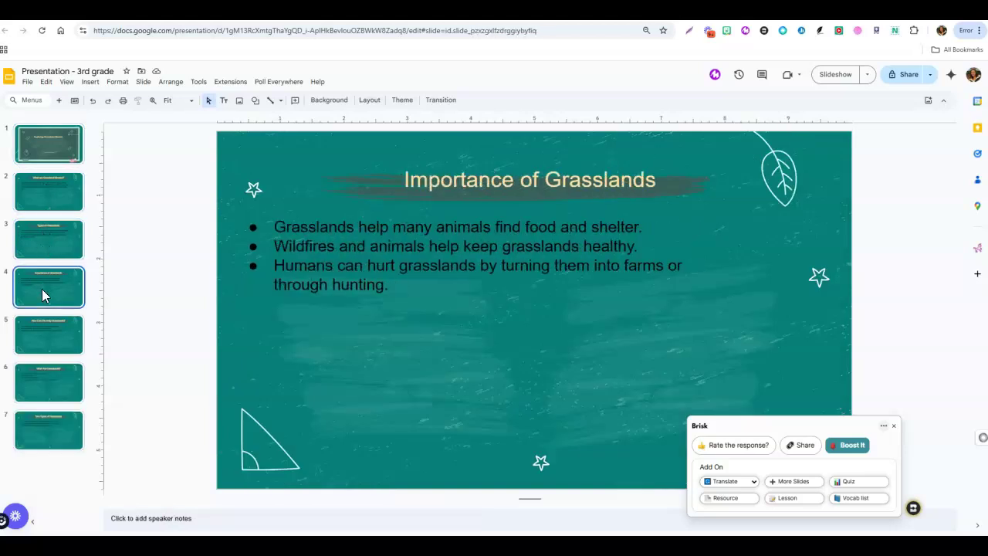
left_click(44, 338)
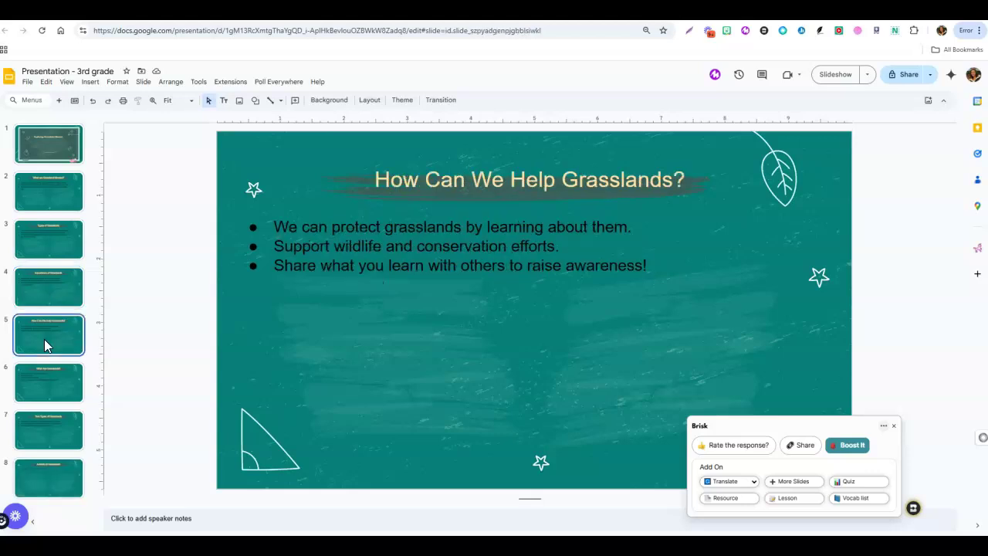
left_click(66, 400)
scroll(66, 402, "down", 1)
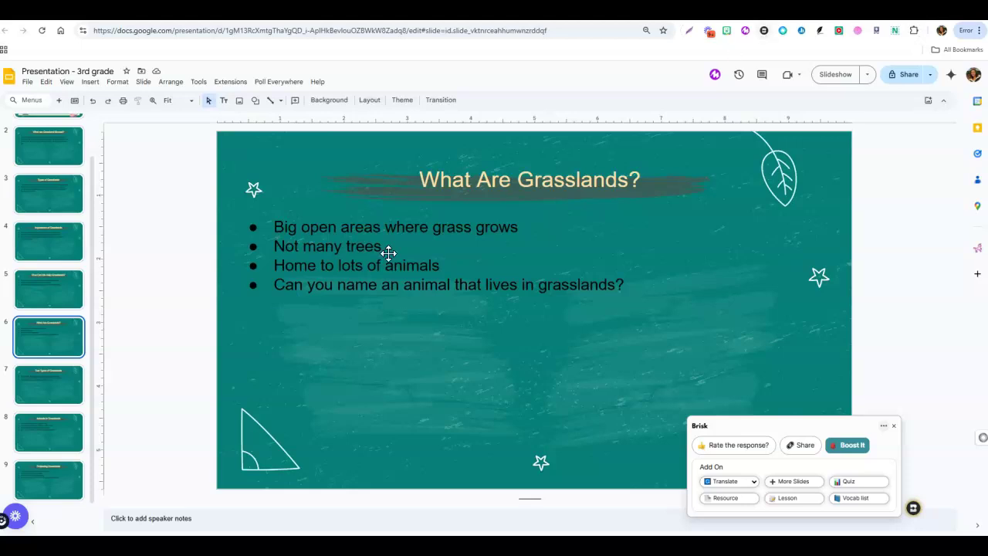
left_click(53, 392)
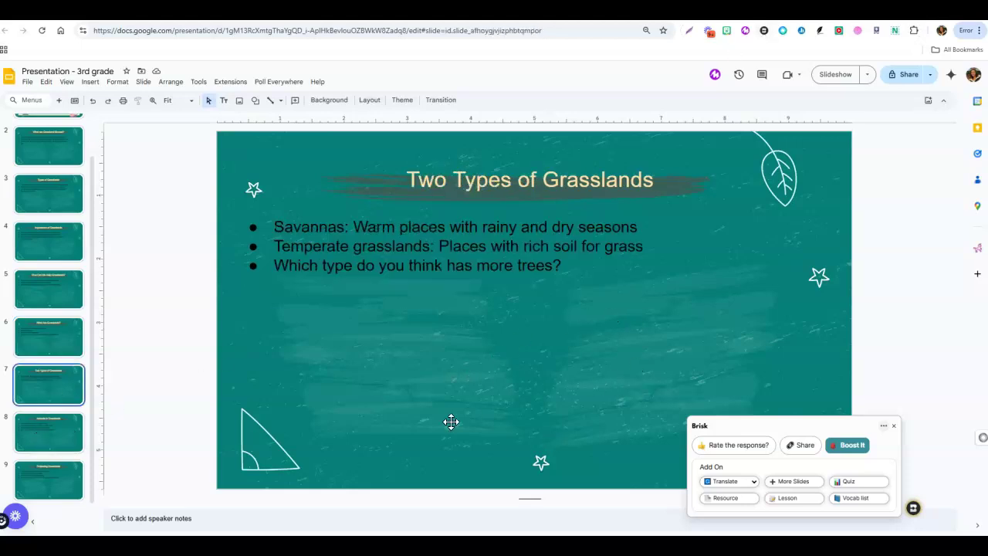
left_click(60, 436)
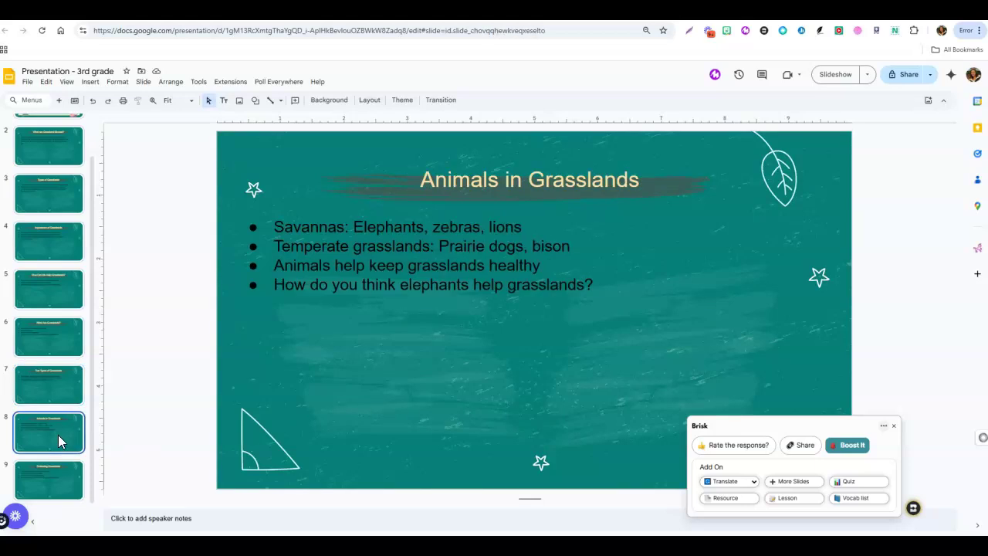
left_click(44, 482)
left_click(44, 238)
left_click(50, 204)
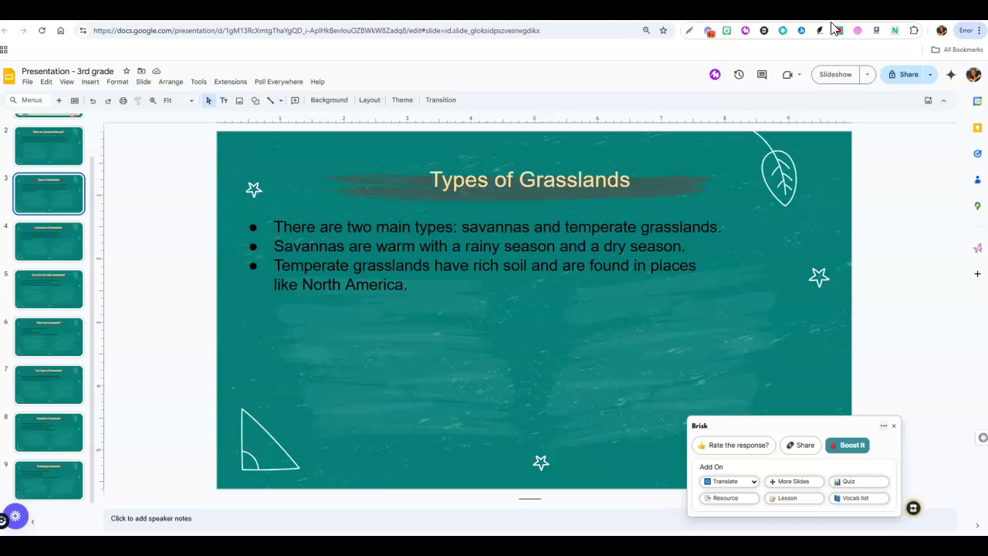
Return to the Grassland Biome document and browse Brisk's creation library down to the Interventions tools, then leave the library
key("ctrl+Tab")
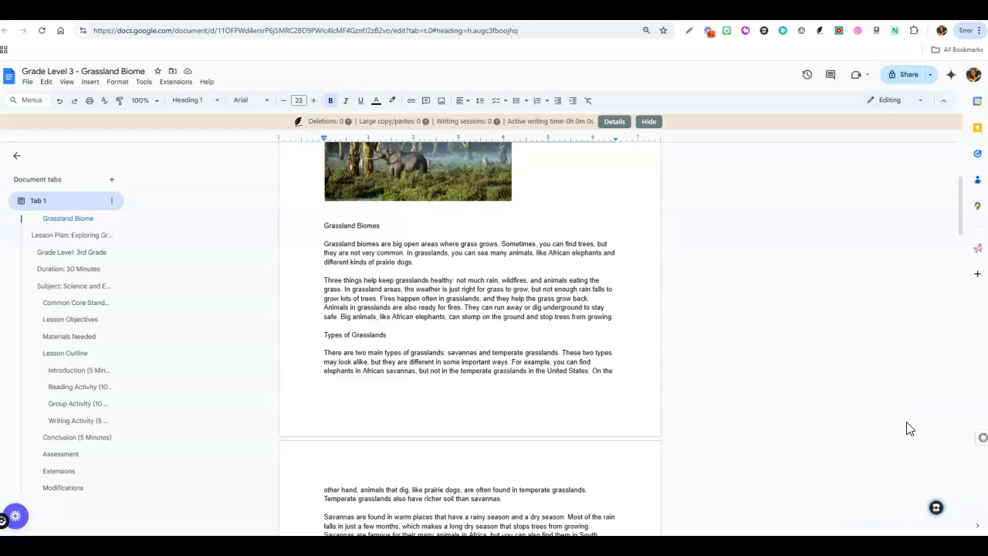
left_click(936, 509)
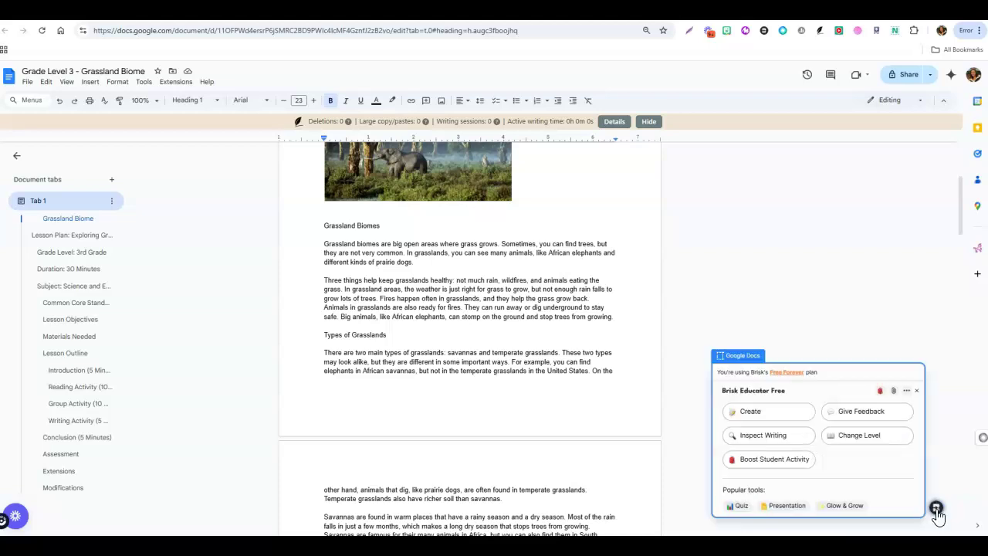
left_click(787, 416)
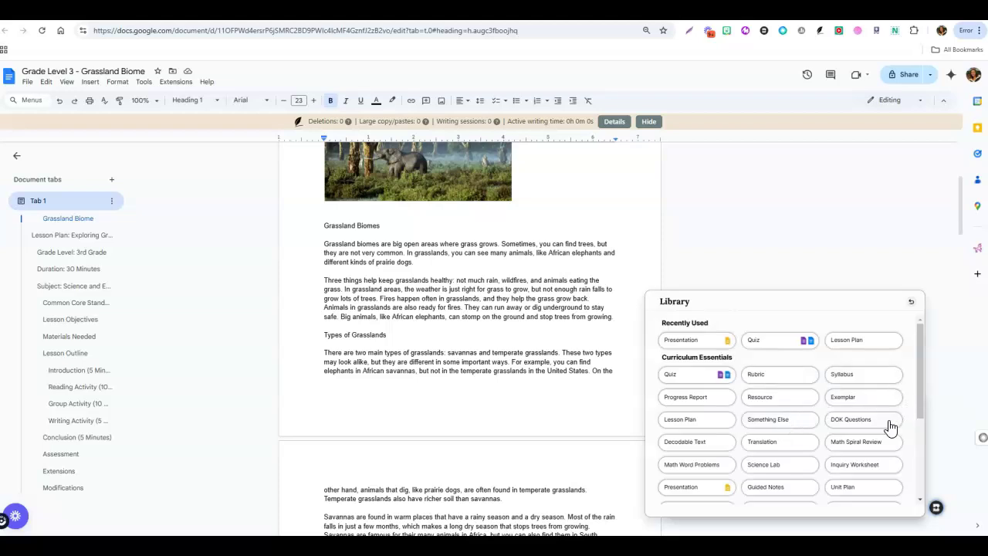
left_click_drag(925, 403, 888, 458)
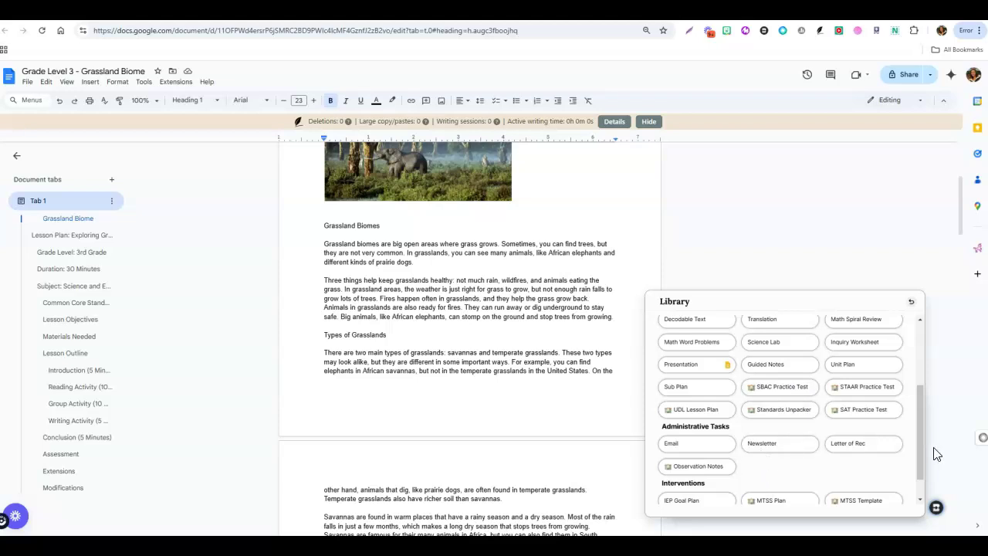
left_click_drag(918, 449, 919, 467)
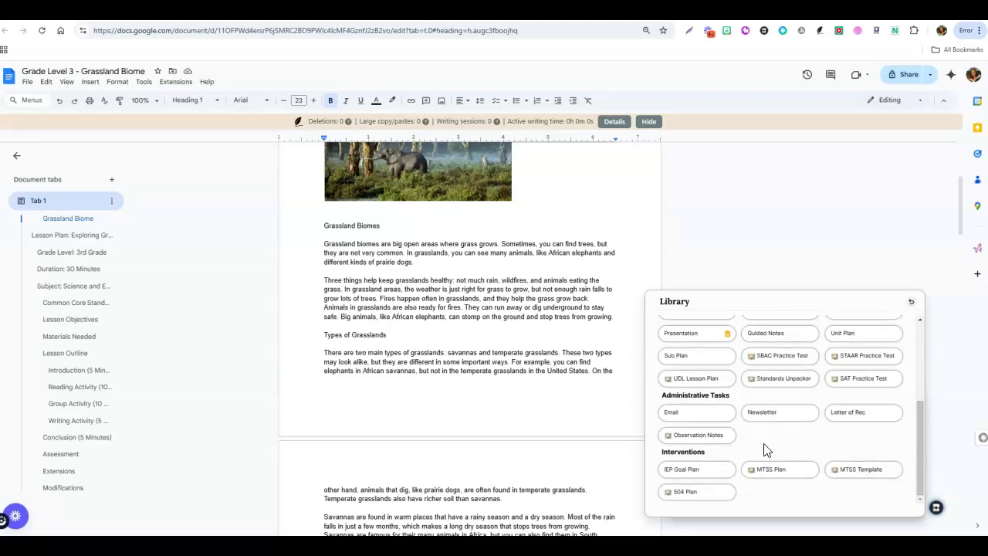
left_click(911, 304)
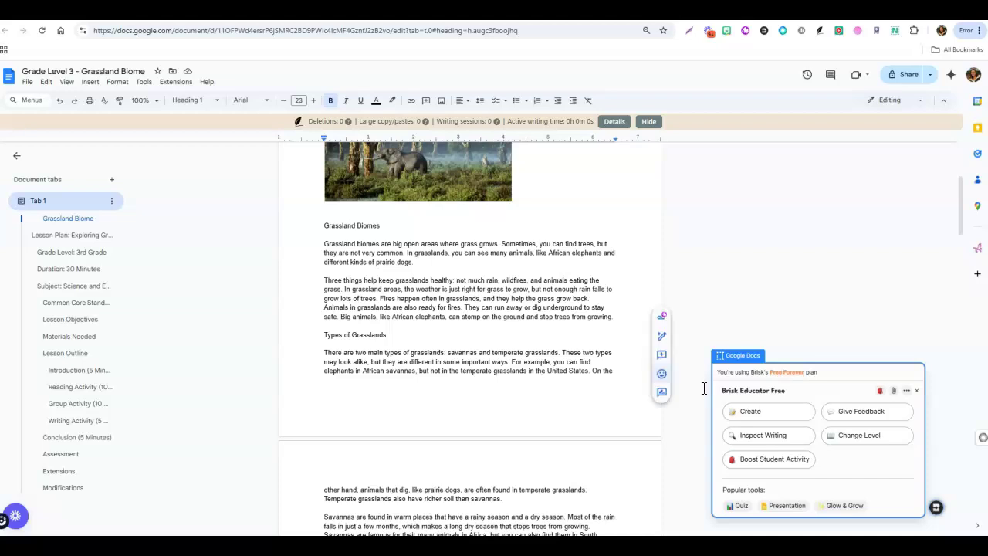
Generate Glow & Grow feedback on the document with Brisk, review it and close it without inserting it
left_click(844, 505)
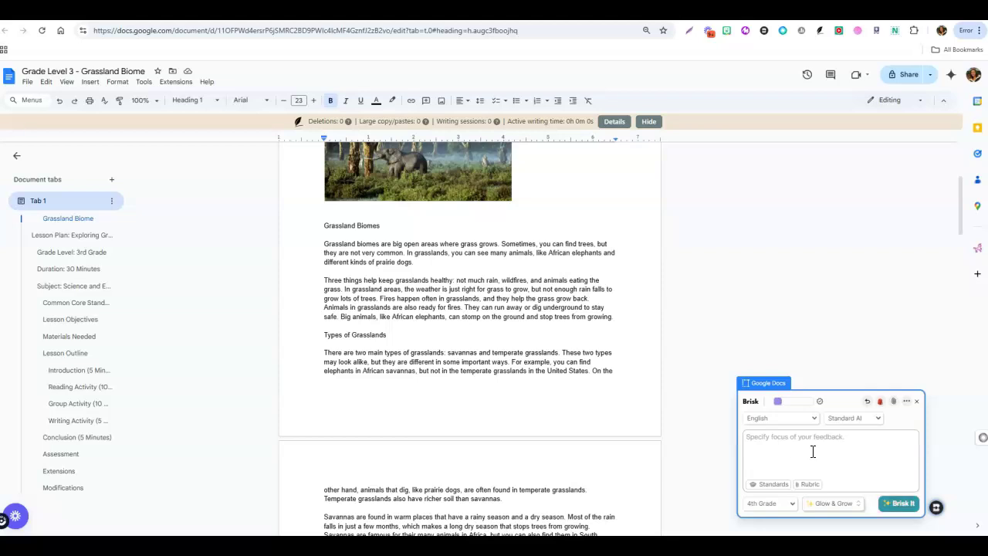
left_click(895, 505)
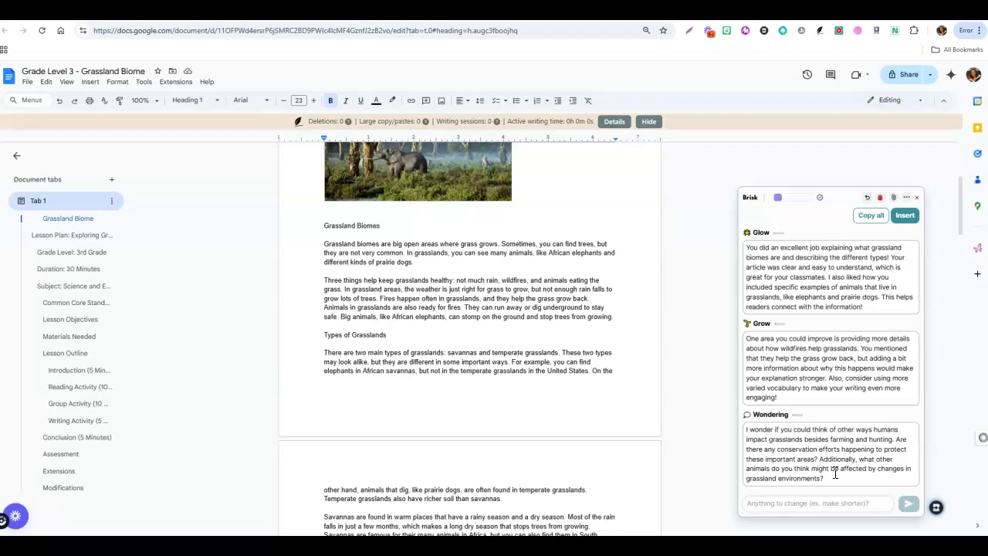
left_click(917, 200)
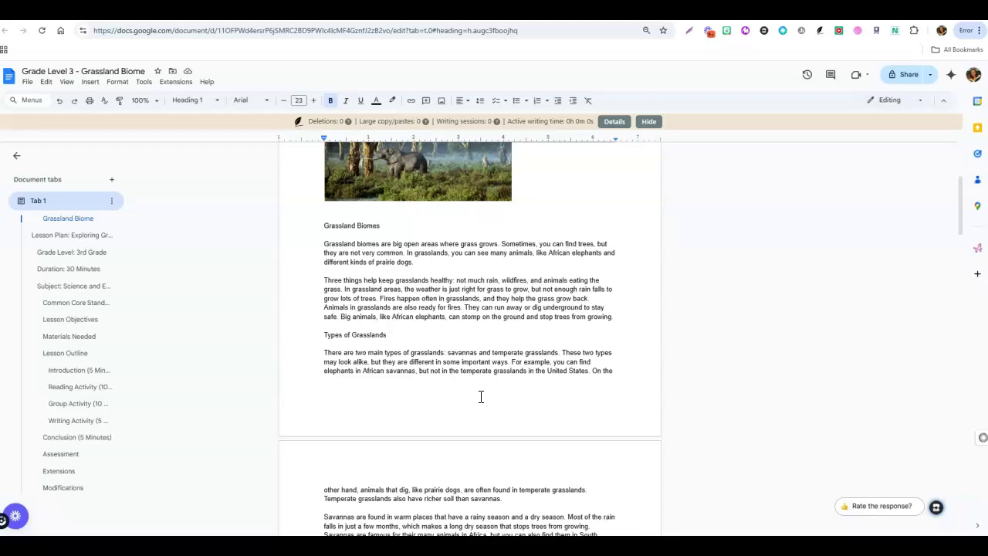